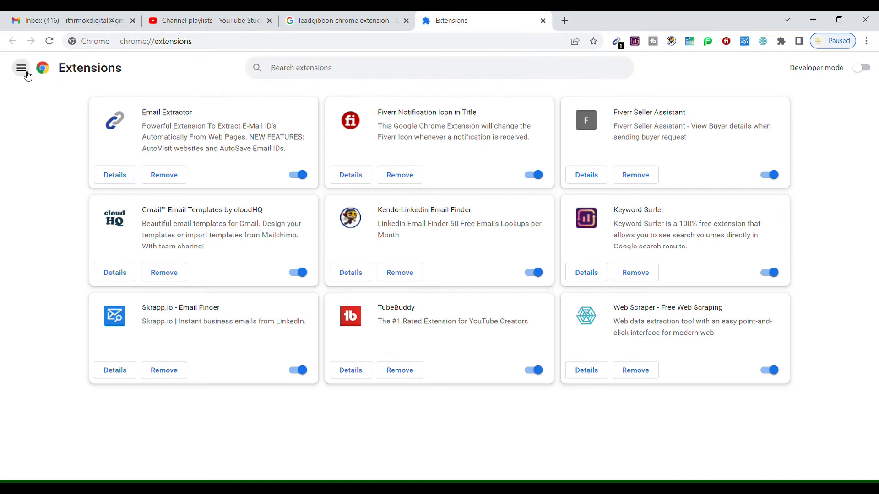
Search the Chrome Web Store for clearbit and add the Clearbit Connect - Supercharge Gmail extension to the browser.
click(21, 67)
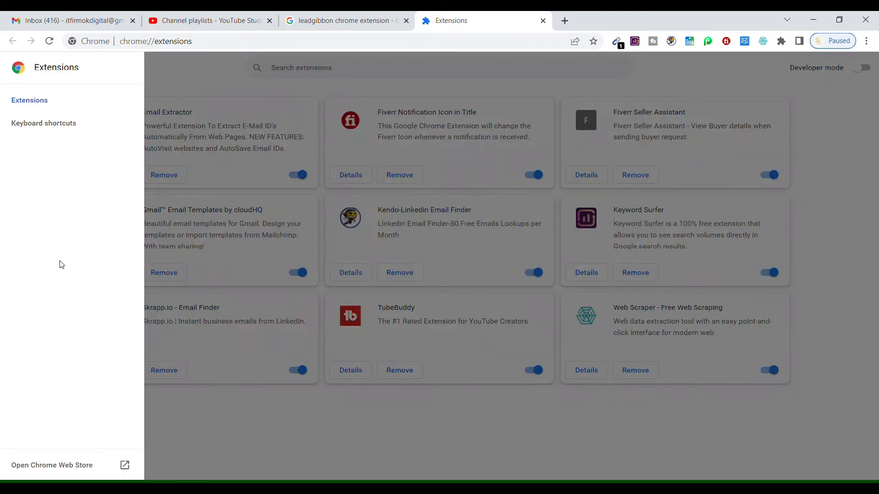
click(63, 465)
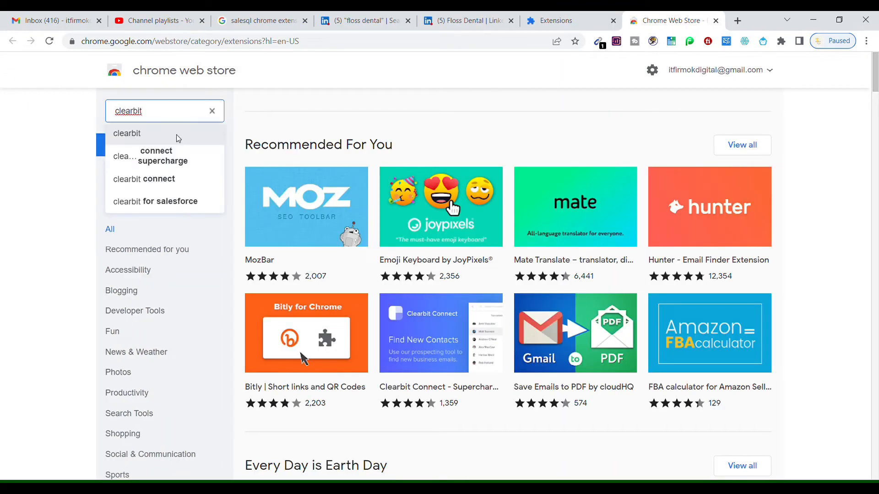
click(179, 136)
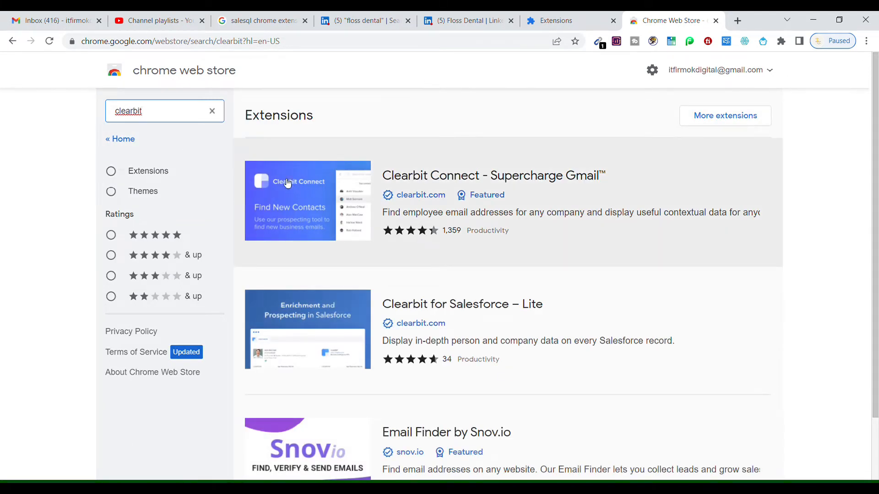
click(463, 178)
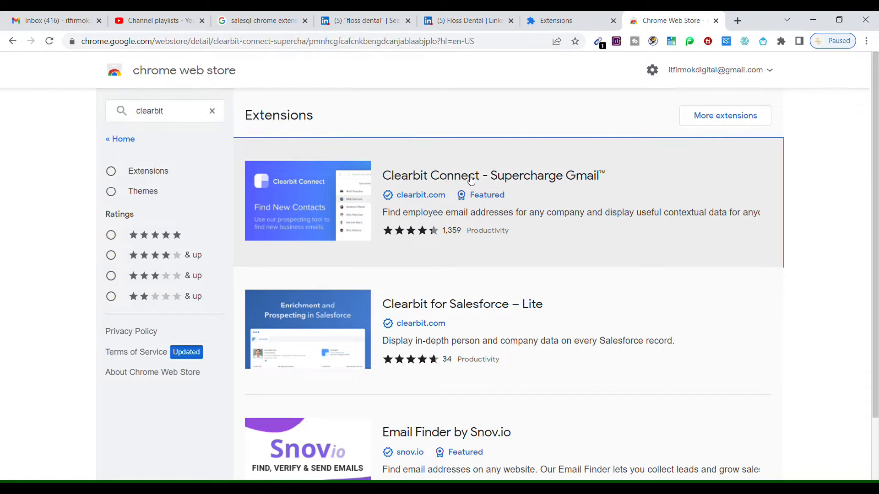
click(682, 152)
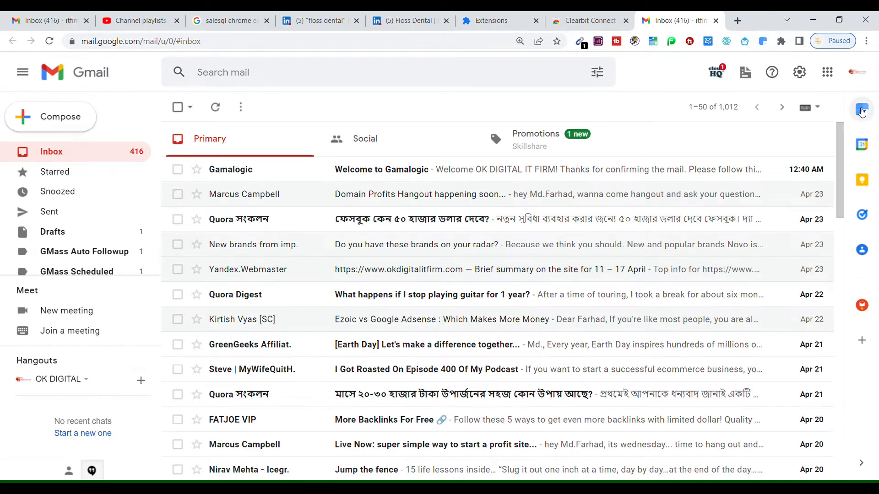
Open Clearbit Connect in Gmail, acknowledge its Terms of Service and Privacy Policy, and accept them.
click(862, 110)
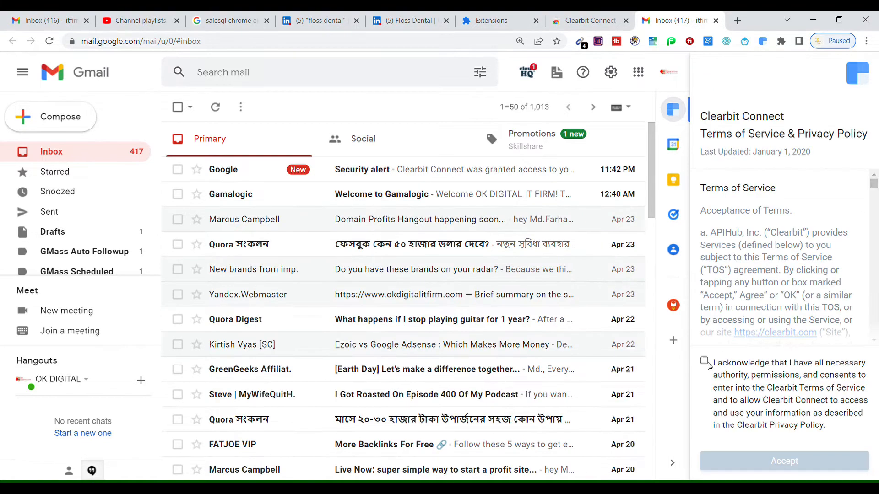
click(731, 358)
drag(875, 193, 876, 330)
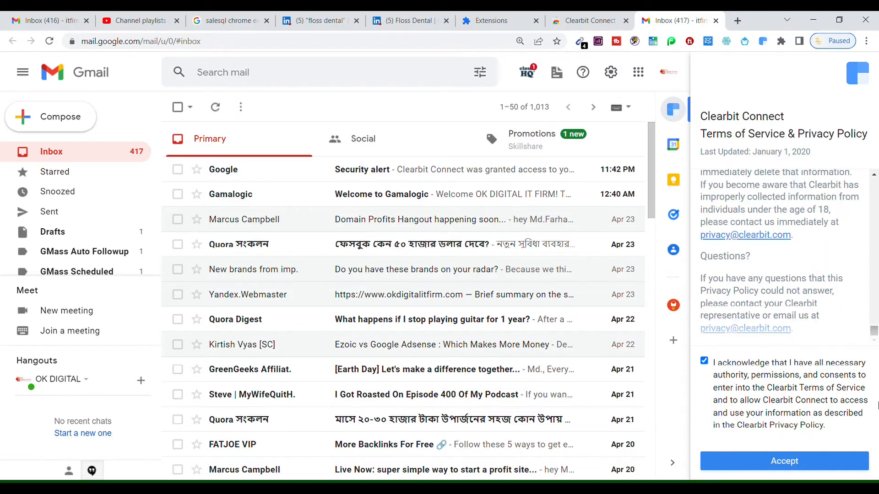
click(802, 462)
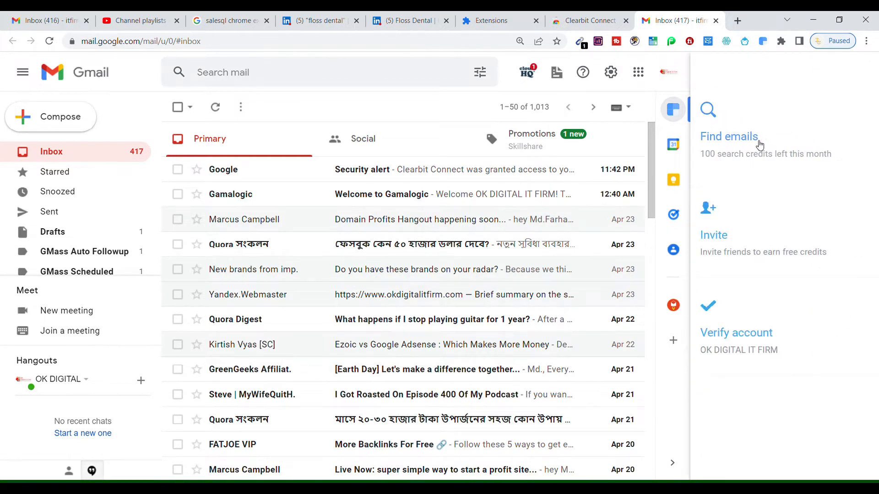
Find a company in Clearbit Connect using the name Floss Dental copied from its LinkedIn profile, and open the flossdental.com result.
click(706, 112)
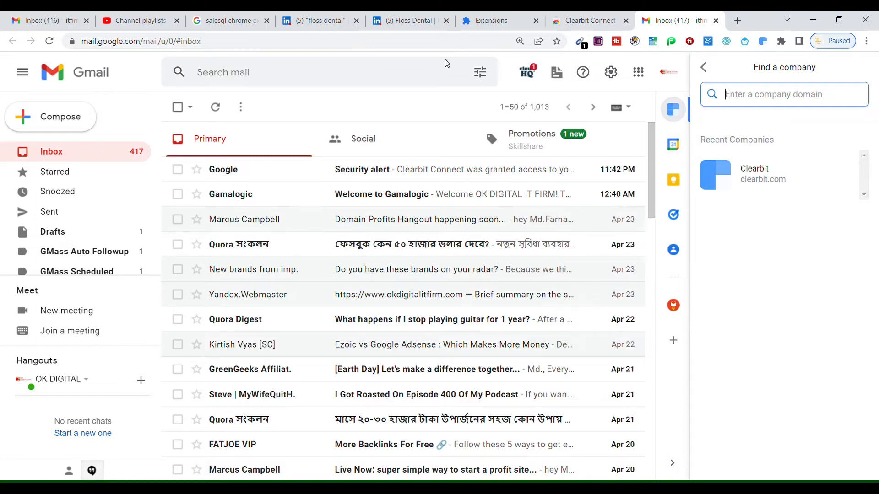
click(392, 22)
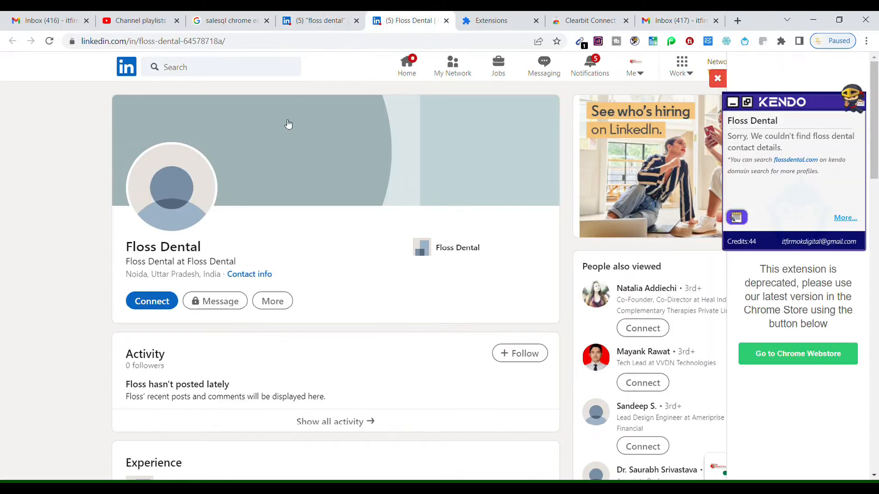
drag(127, 247, 205, 245)
key(ctrl+c)
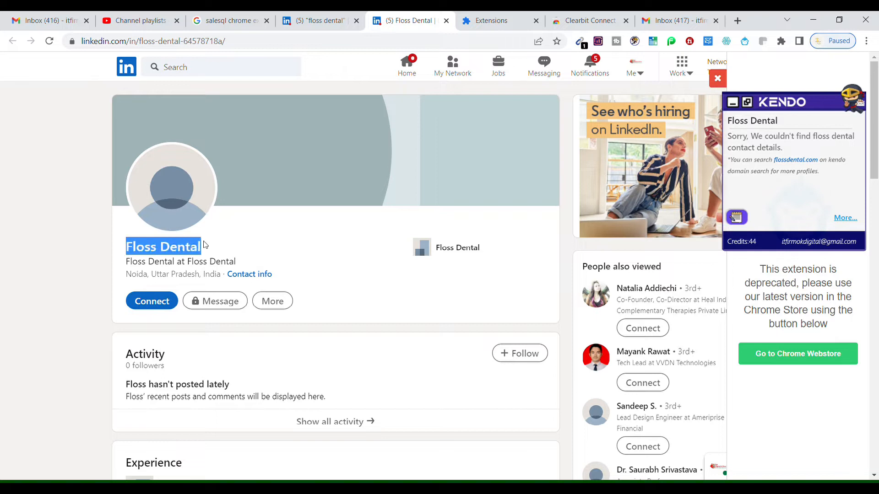
click(668, 22)
key(ctrl+v)
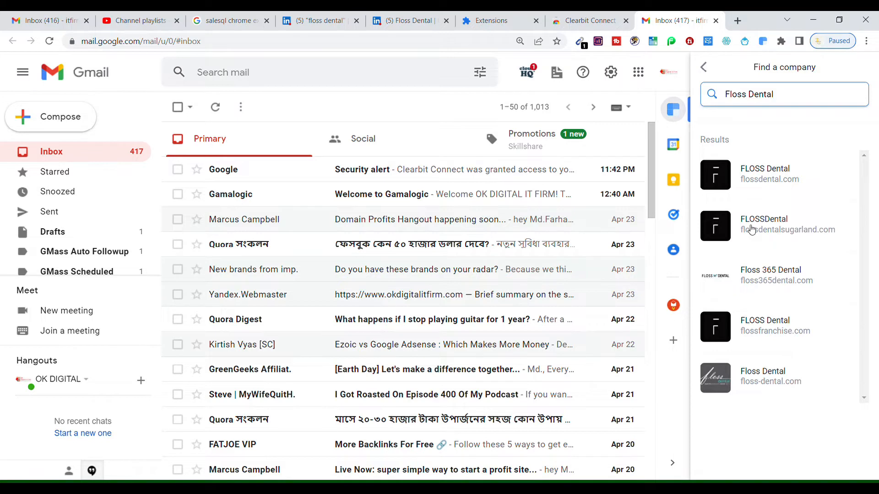
click(758, 174)
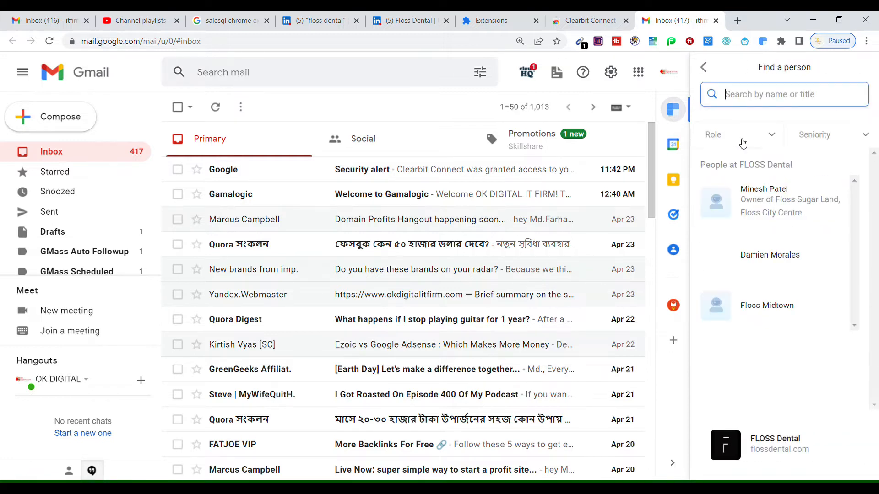
Look through the options of the Role and Seniority filters for people at FLOSS Dental.
click(771, 135)
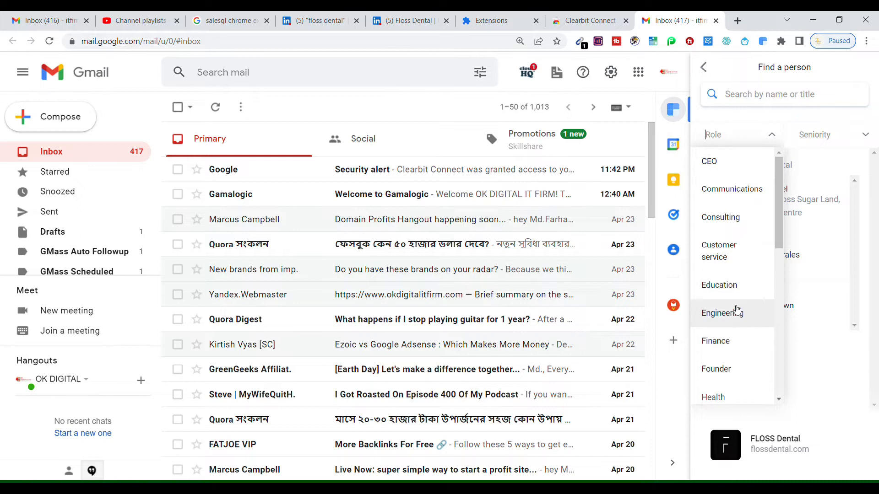
click(857, 133)
click(860, 135)
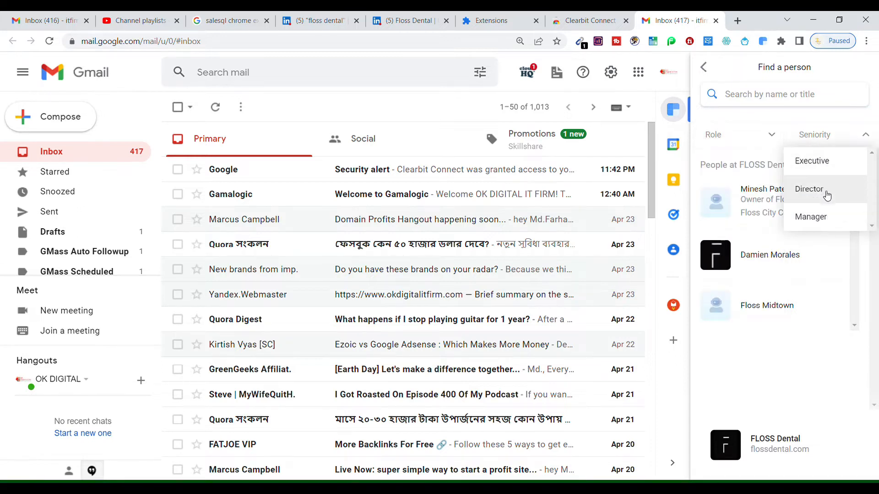
click(780, 140)
click(779, 142)
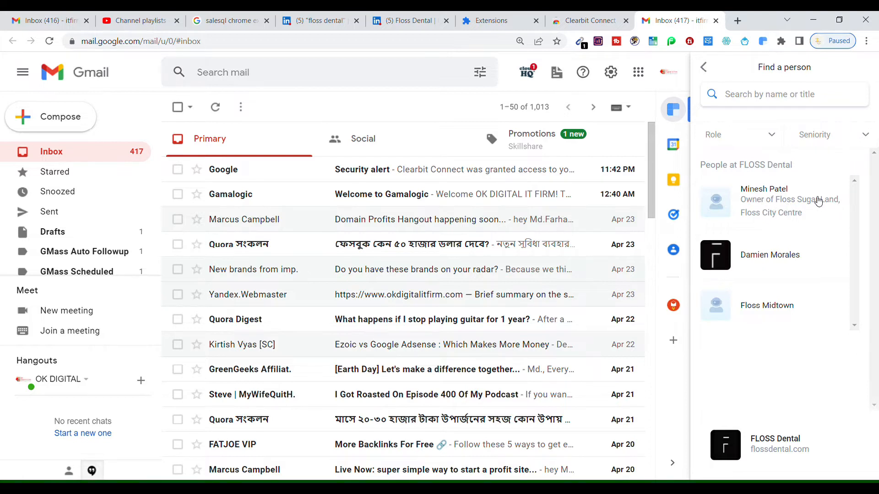
View the e-mail address and website of the first person listed at FLOSS Dental, and return to the people list.
click(779, 201)
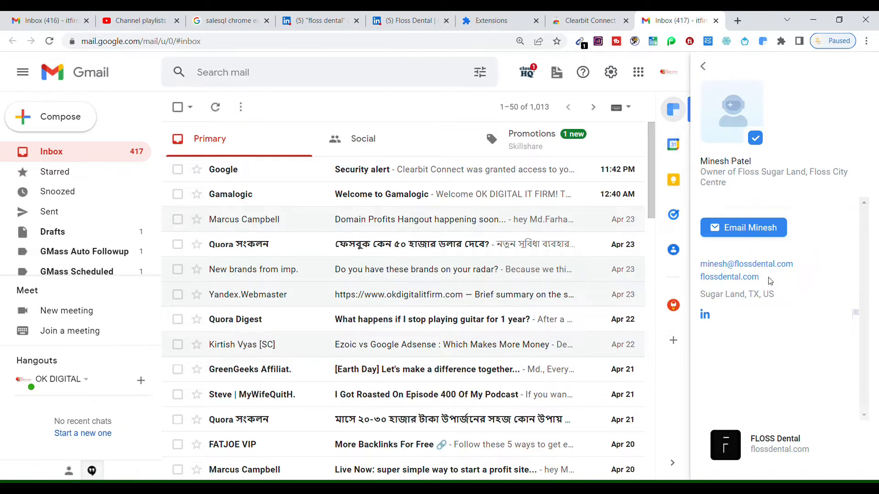
drag(757, 277, 698, 272)
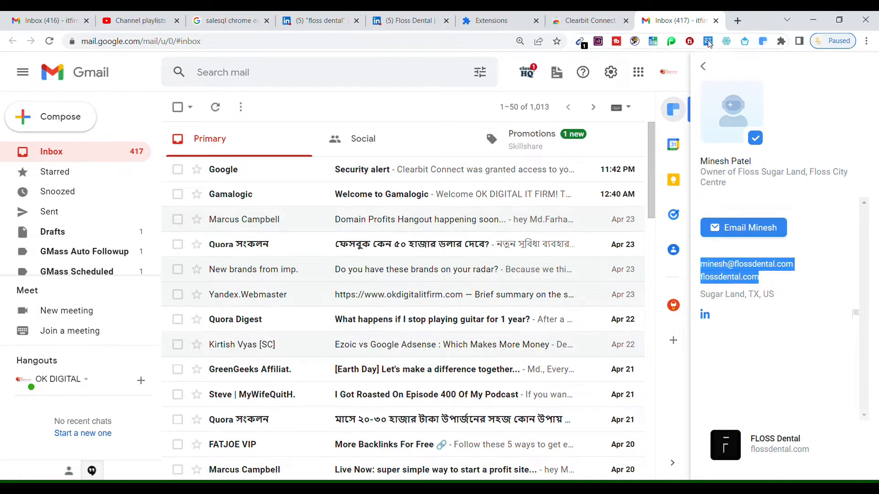
click(701, 68)
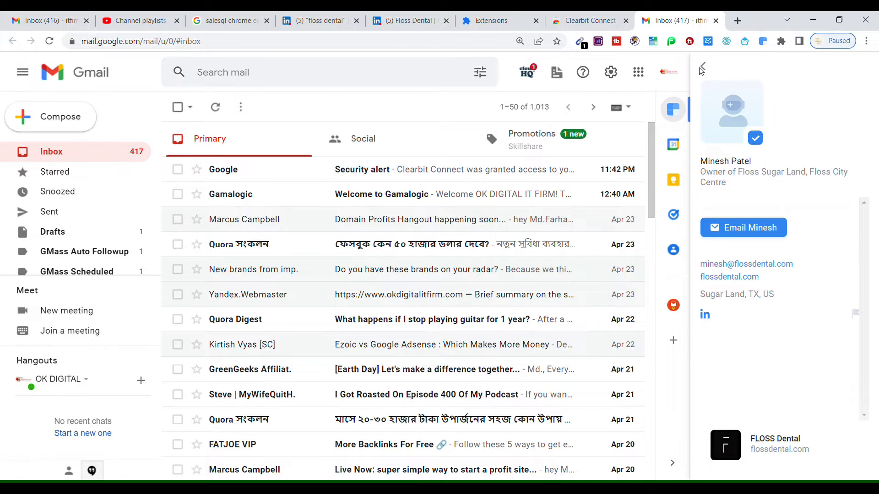
click(705, 69)
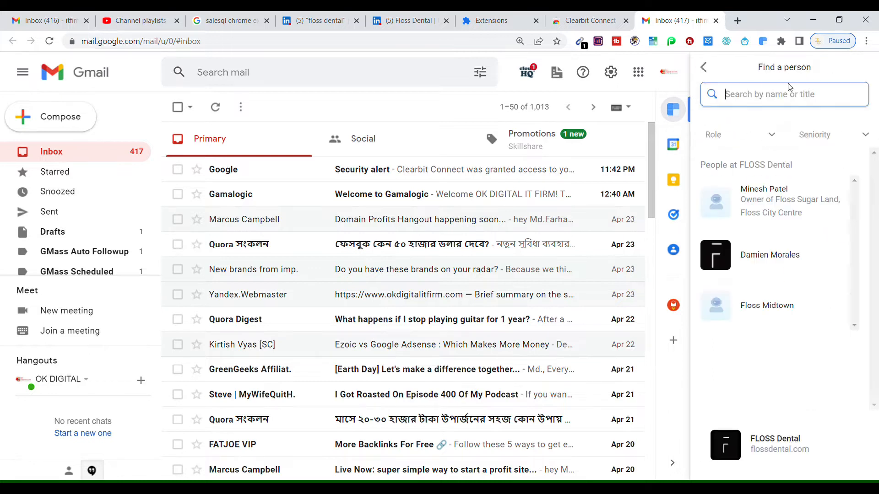
Create a blank Google Sheets spreadsheet in a new browser tab.
key(ctrl+t)
click(790, 95)
drag(850, 189, 844, 308)
click(782, 259)
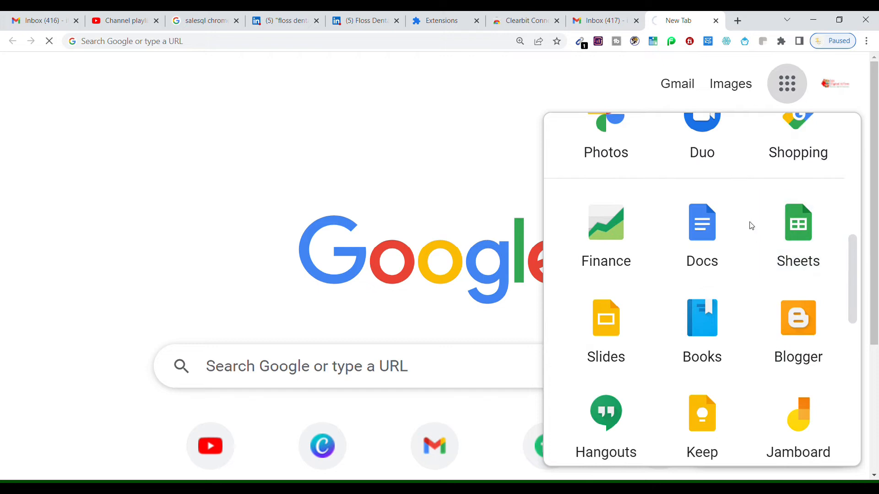
click(153, 163)
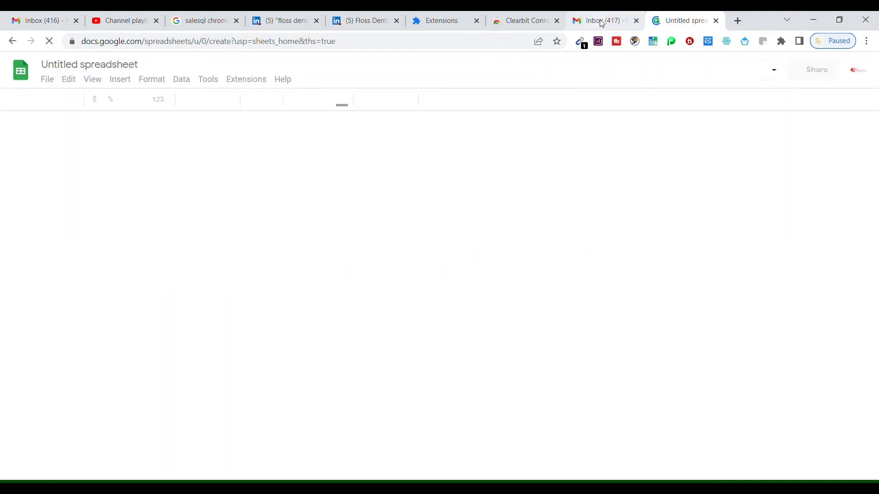
Rename the untitled spreadsheet as Clearbit.
click(70, 66)
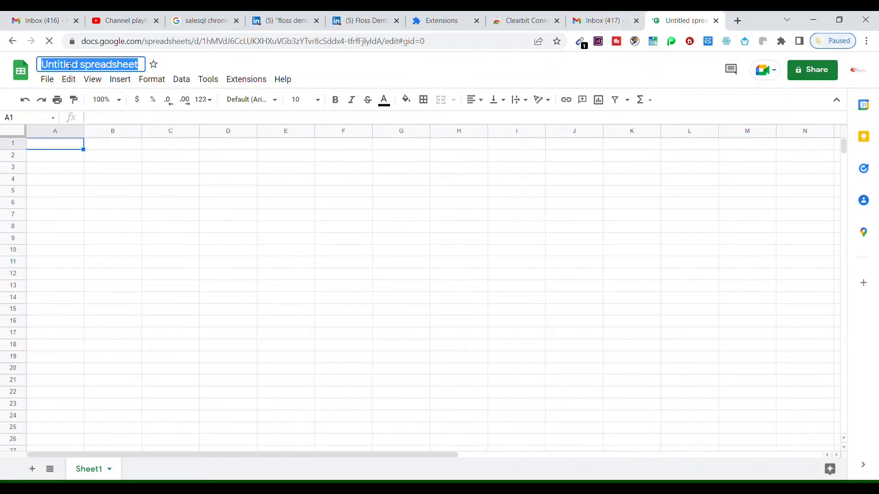
text(Cle)
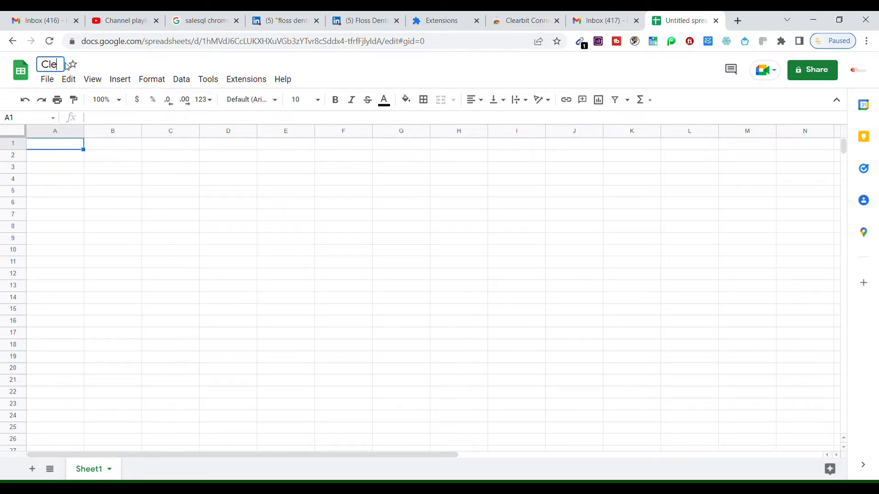
text(arbit)
key(Return)
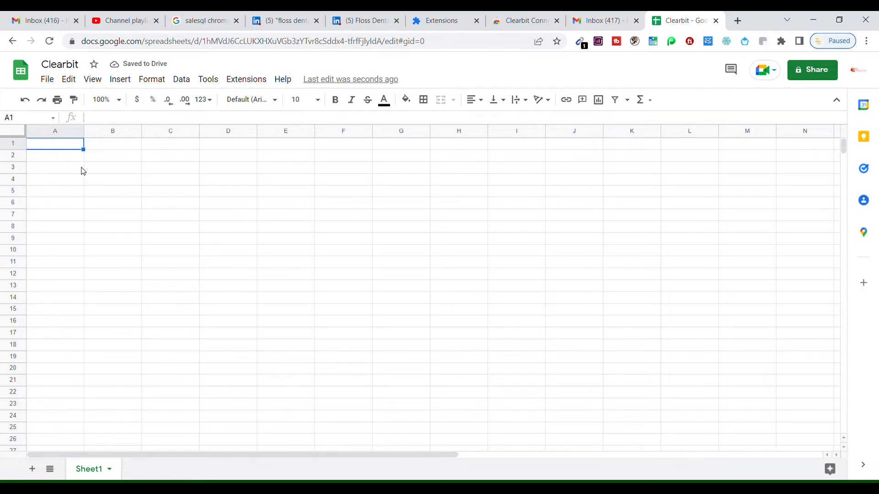
Enter the column headers Company Name, Position, Email Address and Website in cells A1 to D1.
text(Co)
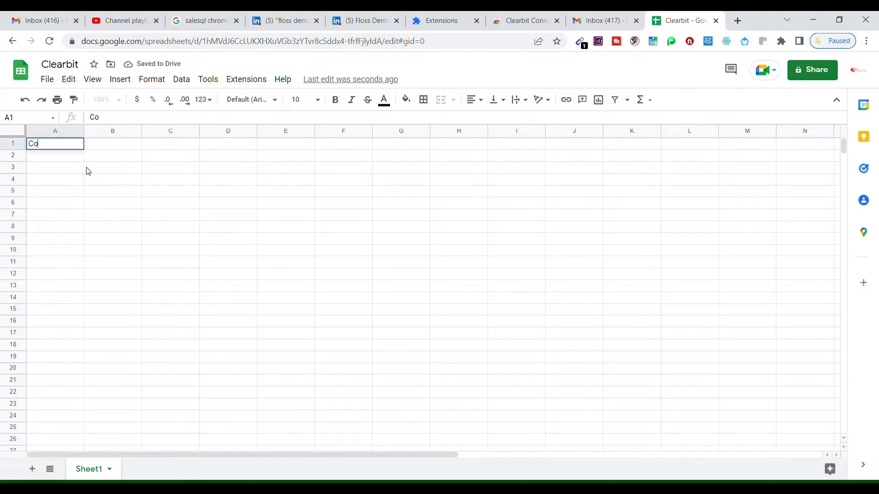
text(mpany Name)
key(Tab)
text(Posi)
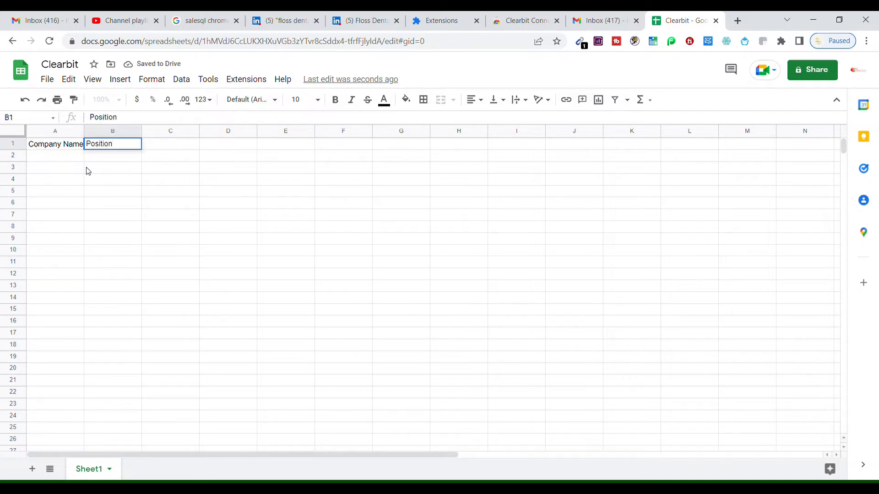
key(Tab)
text(Email Address)
key(Tab)
text(Website)
key(Return)
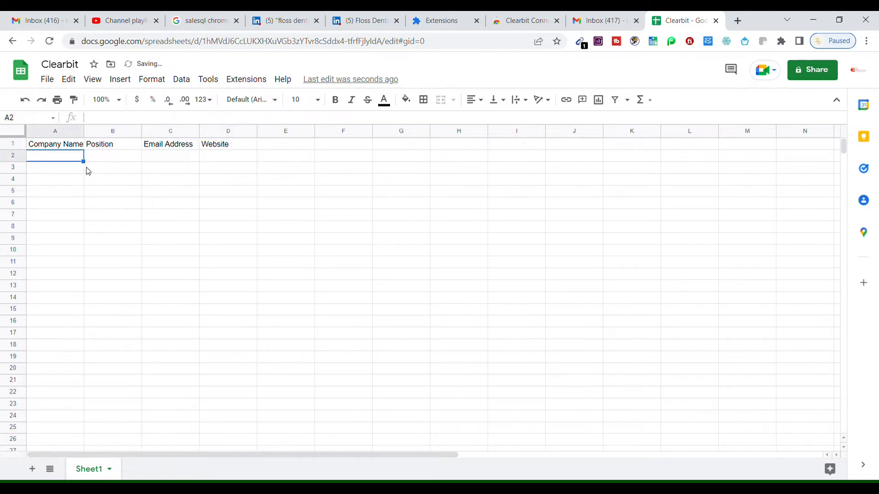
Copy the first FLOSS Dental contact's name from Clearbit Connect in Gmail into cell A2 of the spreadsheet.
click(589, 19)
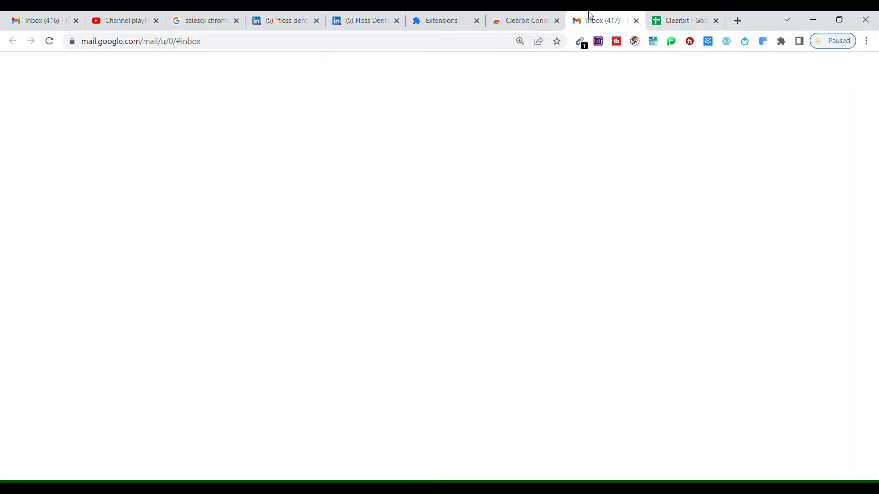
click(765, 203)
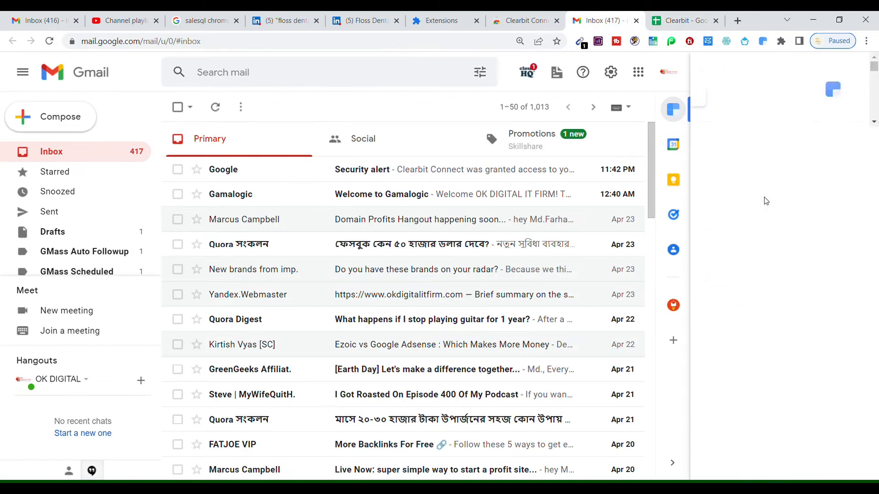
drag(705, 164, 752, 166)
key(ctrl+c)
key(ctrl+Tab)
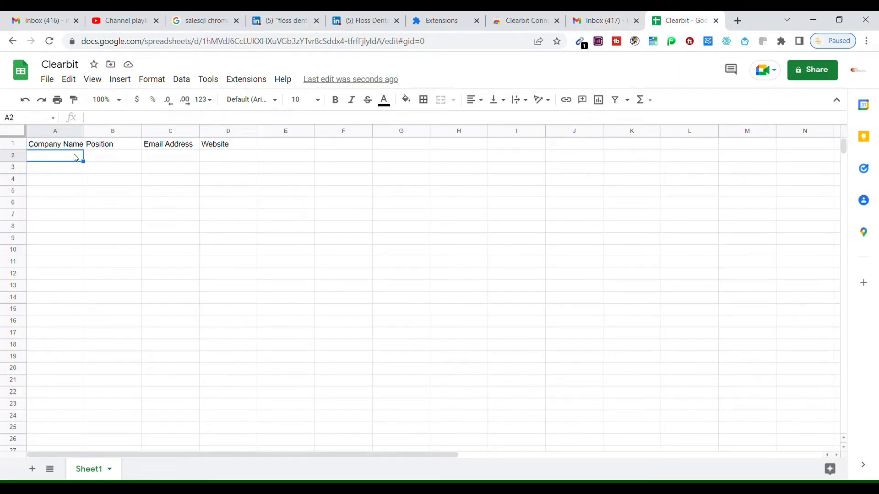
key(ctrl+v)
key(Tab)
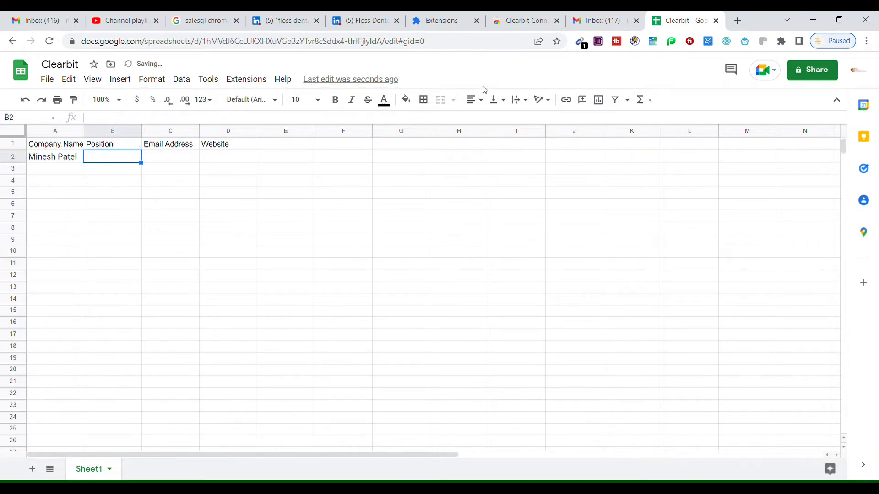
Check the contact's job title in Clearbit Connect and enter Owner as the position in cell B2 of the spreadsheet.
click(603, 18)
click(705, 69)
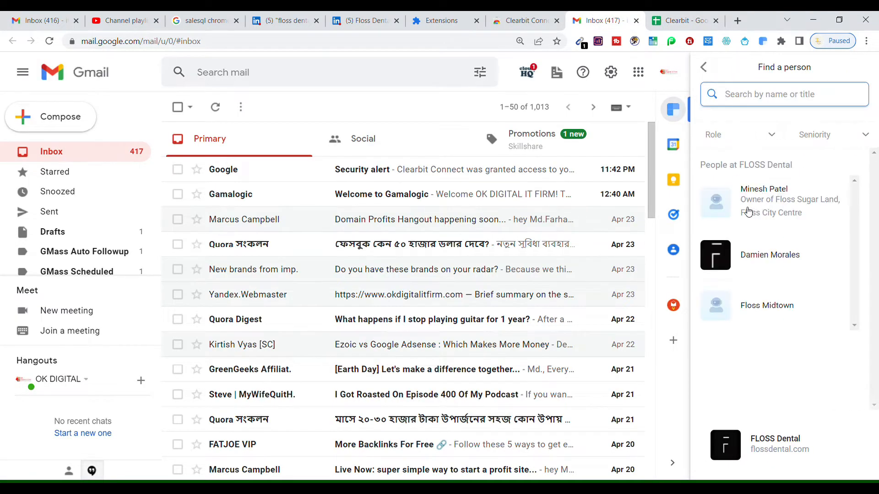
drag(741, 202, 833, 204)
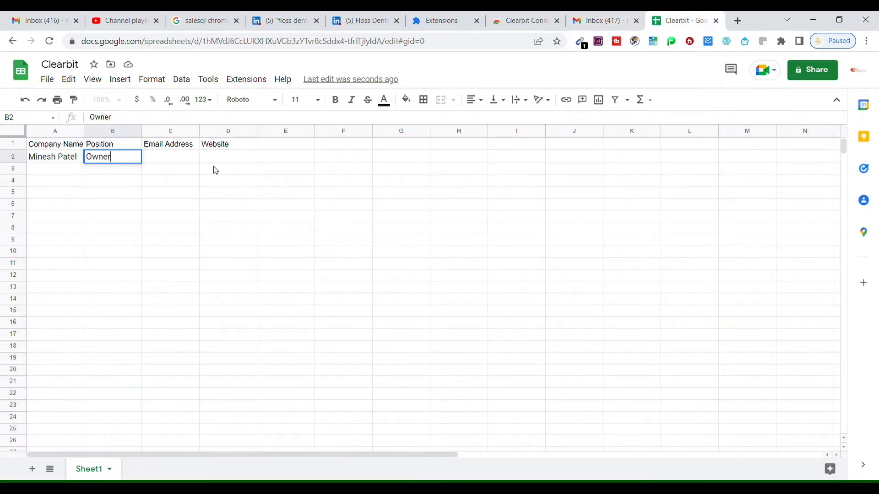
click(189, 161)
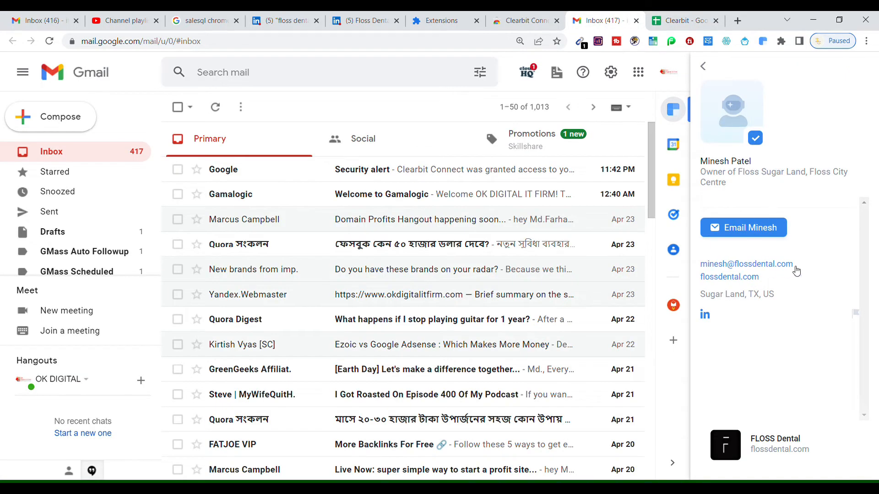
Copy the contact's email address from Clearbit Connect into cell C2 of the spreadsheet as values only and widen column C.
drag(795, 268, 700, 270)
key(ctrl+c)
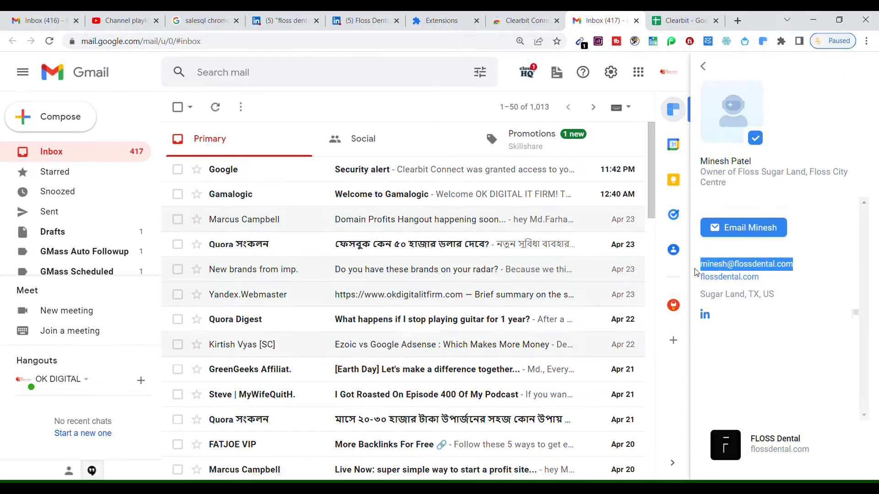
click(684, 20)
key(ctrl+v)
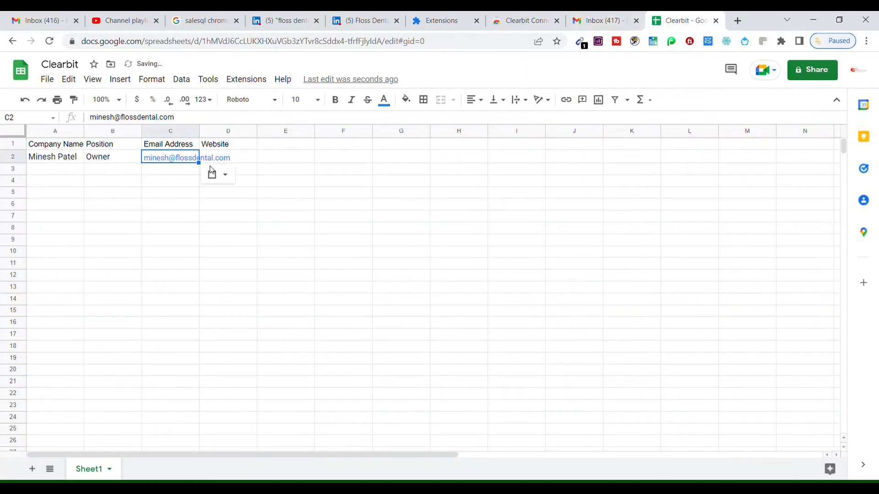
click(224, 175)
click(236, 197)
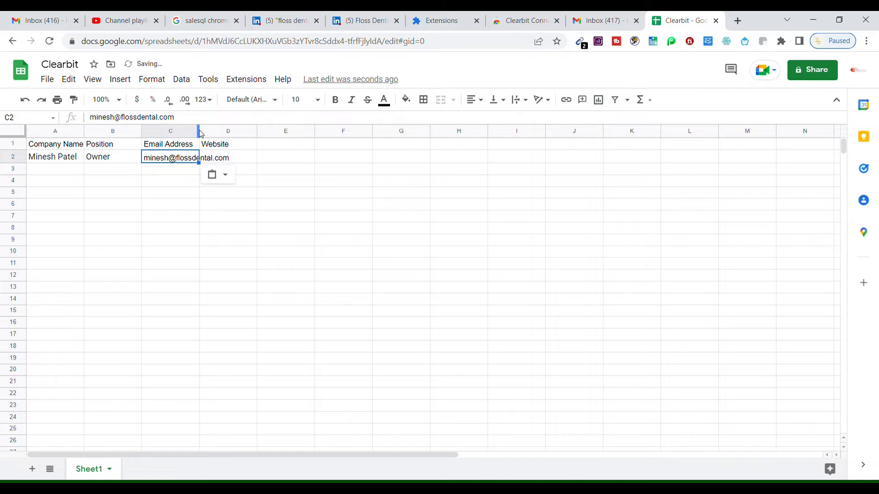
drag(204, 131, 259, 132)
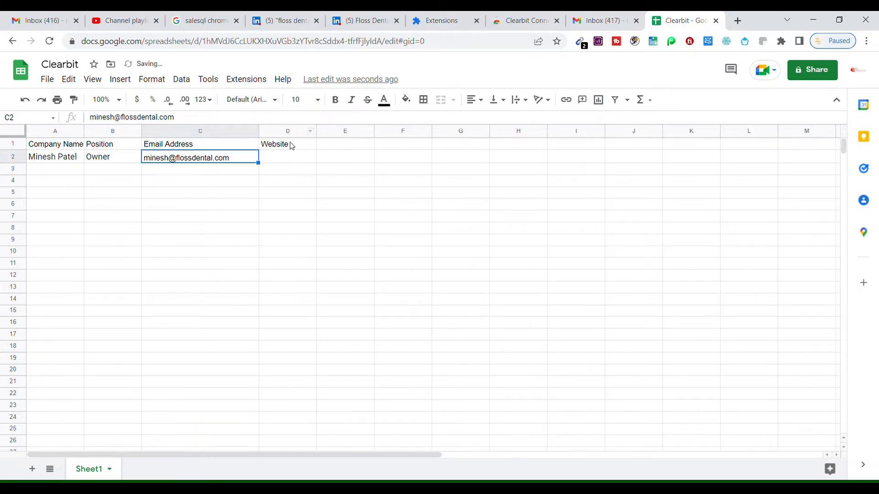
Copy the website flossdental.com from the contact's Clearbit Connect profile in Gmail into cell D2 of the spreadsheet as values only.
click(292, 145)
click(603, 20)
drag(769, 280, 696, 280)
key(ctrl+c)
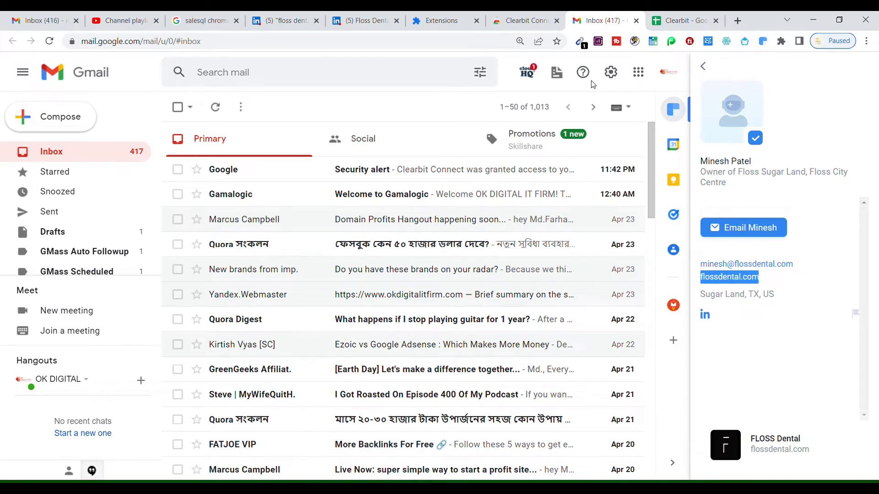
click(683, 28)
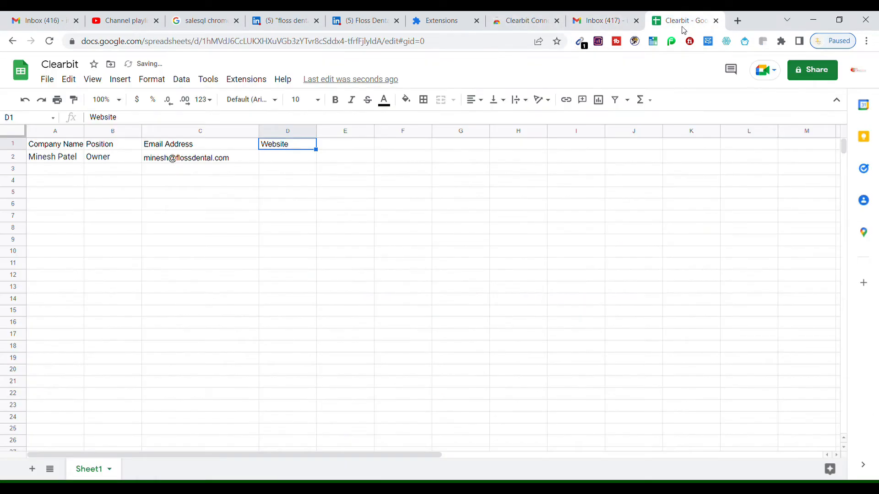
click(298, 159)
key(ctrl+v)
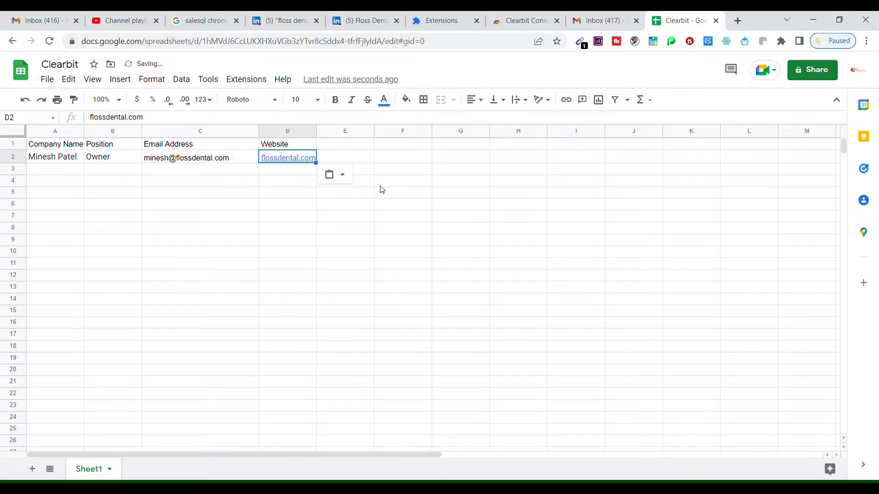
click(337, 177)
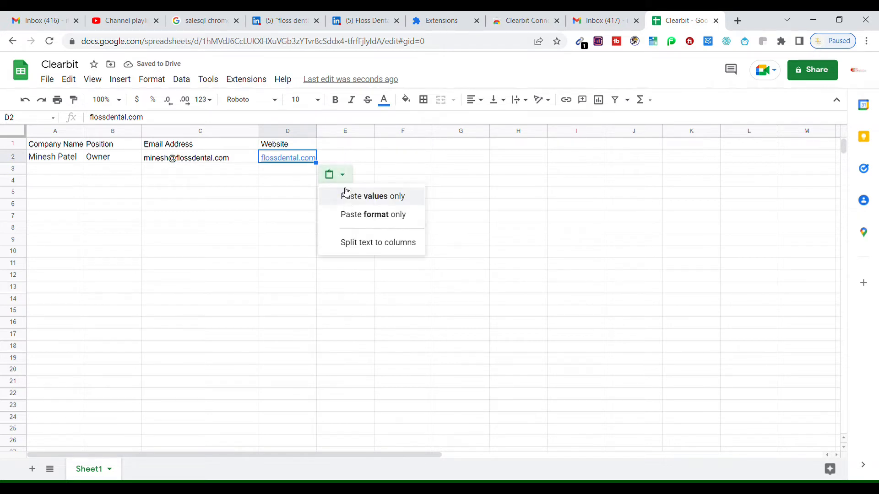
click(347, 196)
Remove the hyperlink from the website address in cell D2.
click(248, 194)
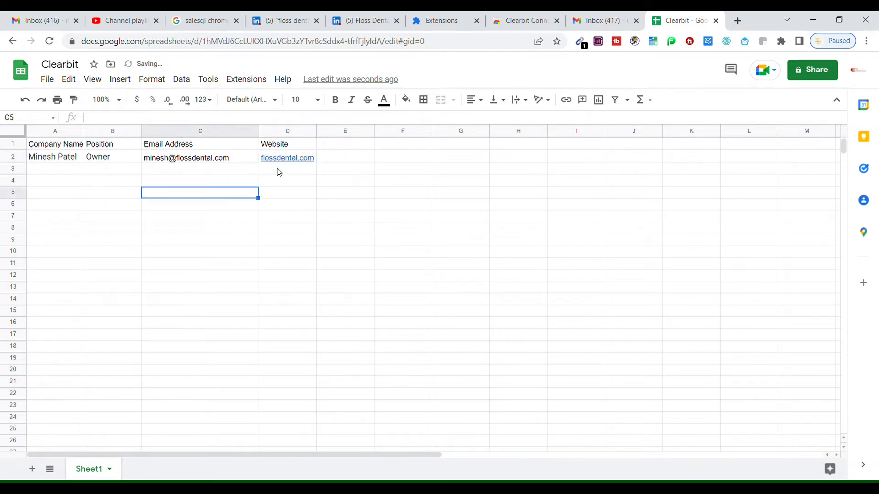
click(306, 160)
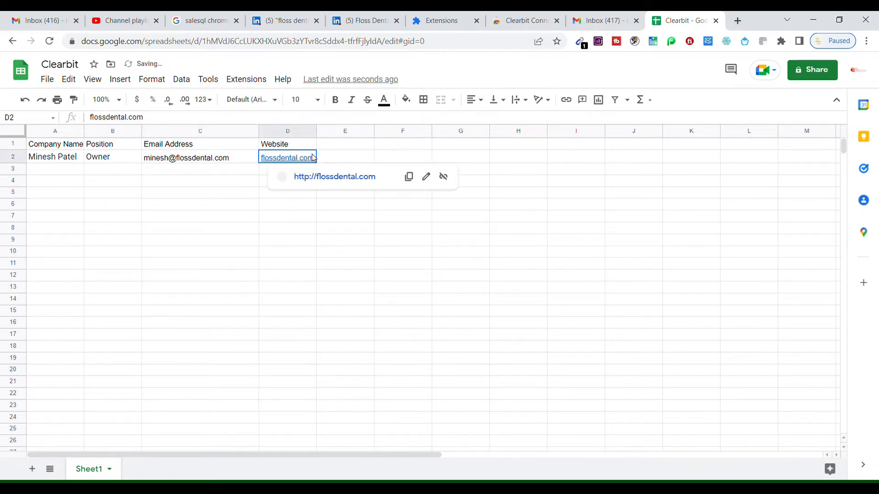
click(444, 177)
click(286, 185)
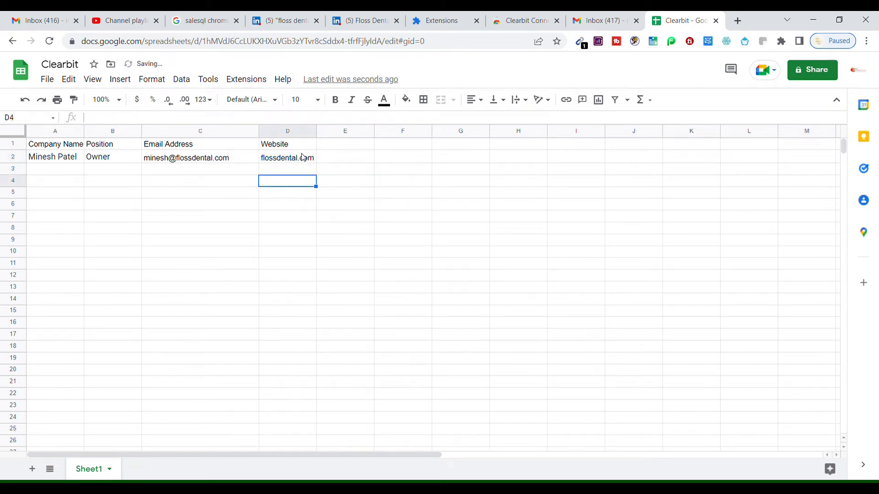
Fill the header cells A1 to D1 with yellow and open their font size setting.
drag(31, 147, 288, 146)
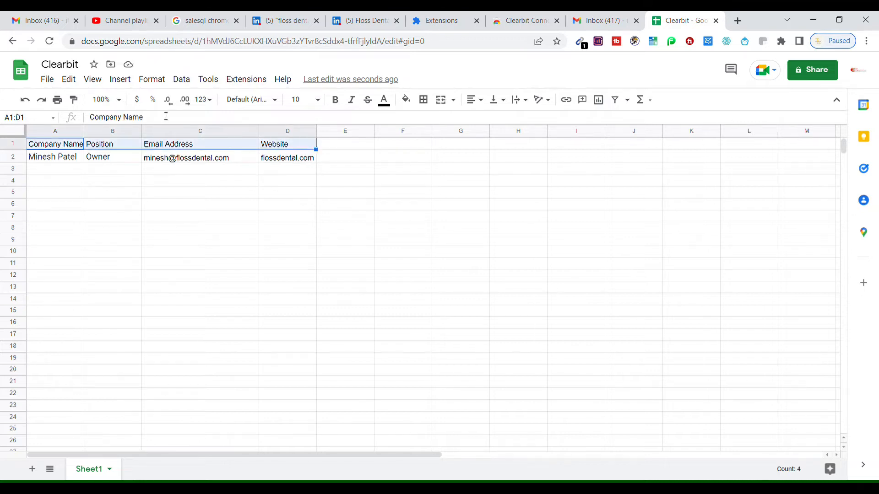
click(406, 99)
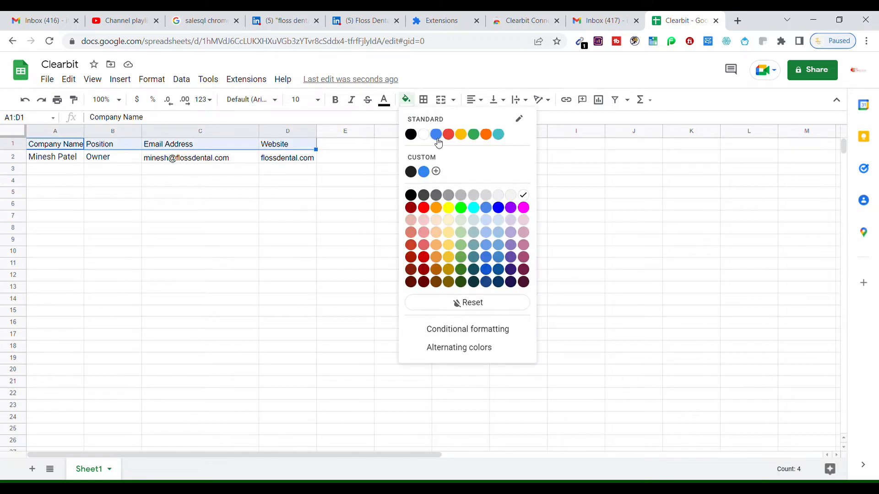
click(460, 136)
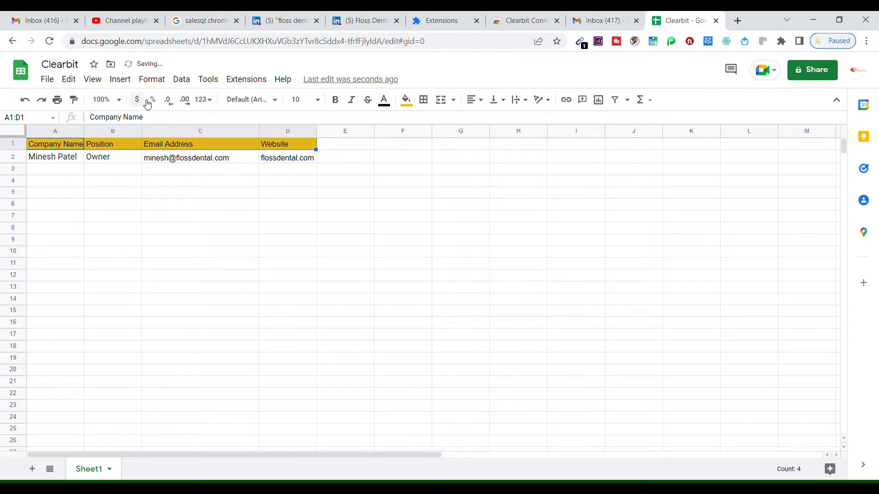
click(204, 100)
click(293, 100)
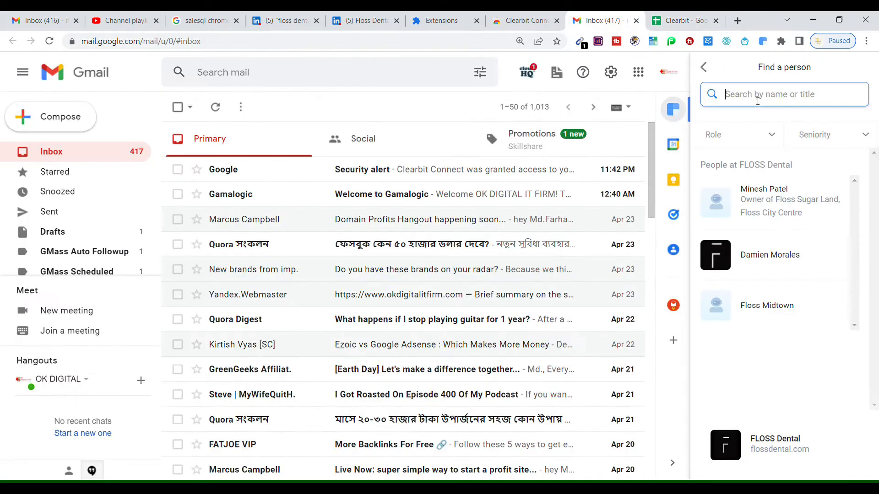
Find the company domain facebook.com in Clearbit Connect and open the list of people at Facebook.
text(facebook)
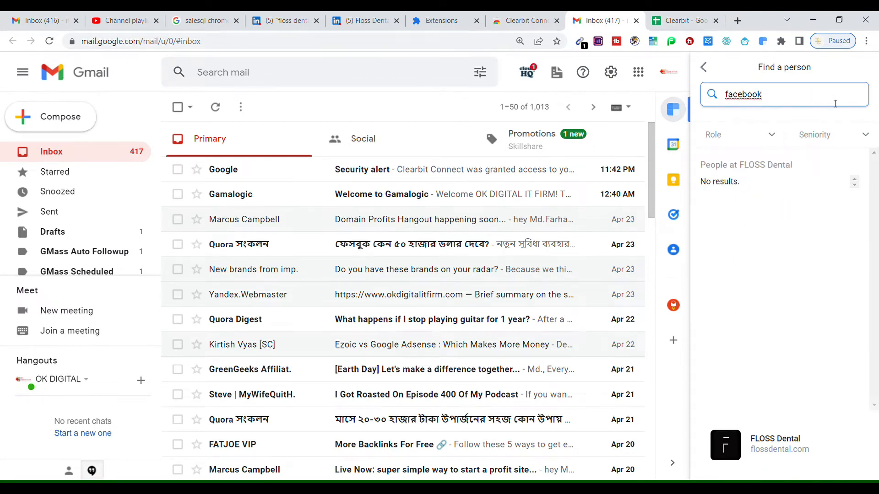
click(704, 68)
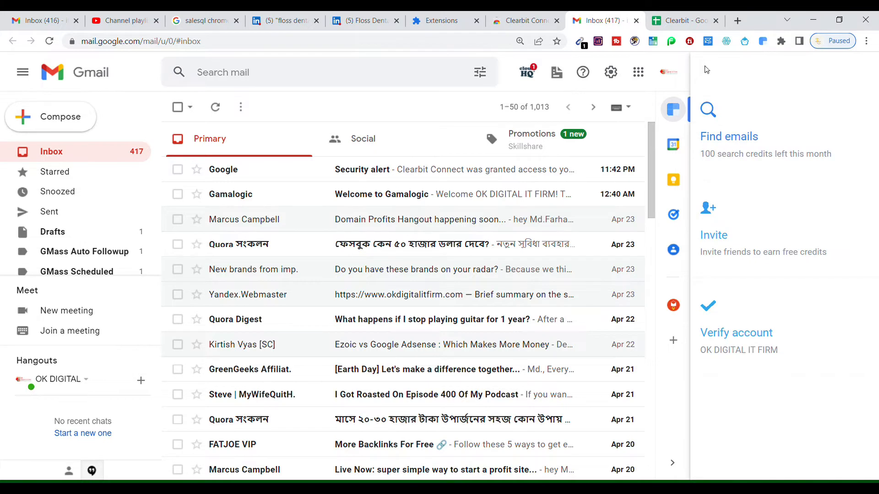
click(728, 139)
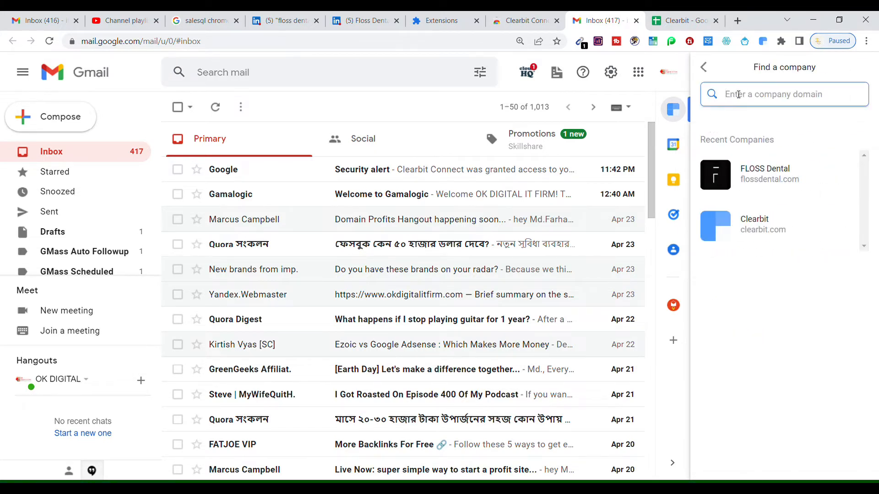
text(facebook.com)
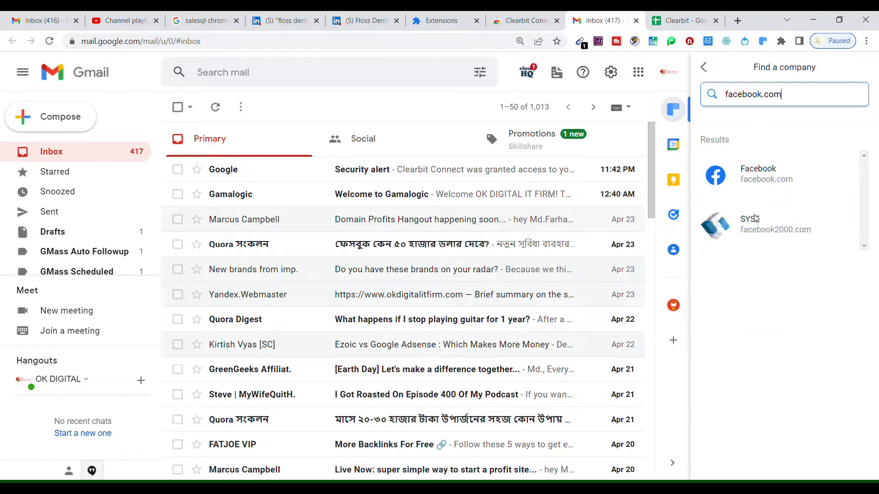
click(766, 179)
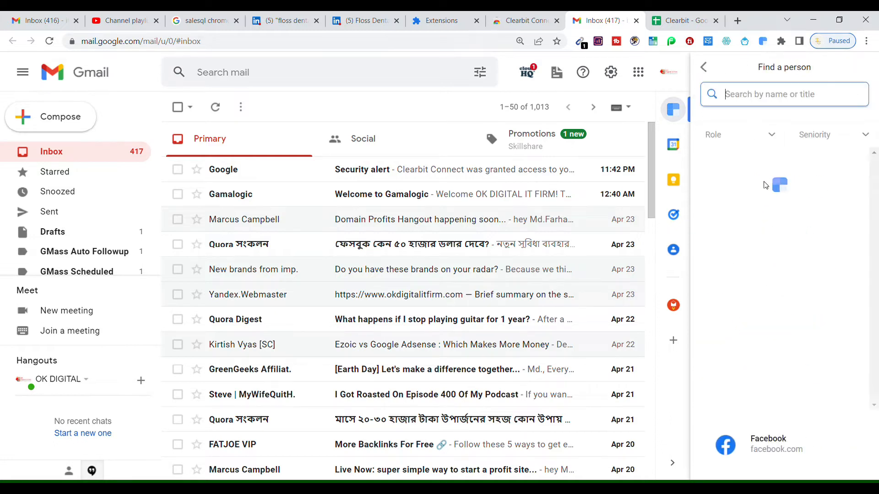
Filter the people at Facebook by the CEO role and check the available seniority options.
click(772, 137)
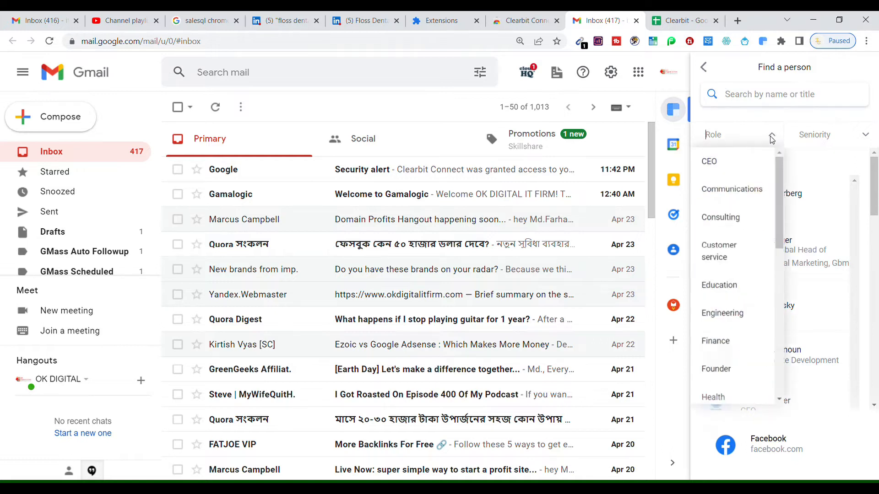
click(731, 169)
click(865, 137)
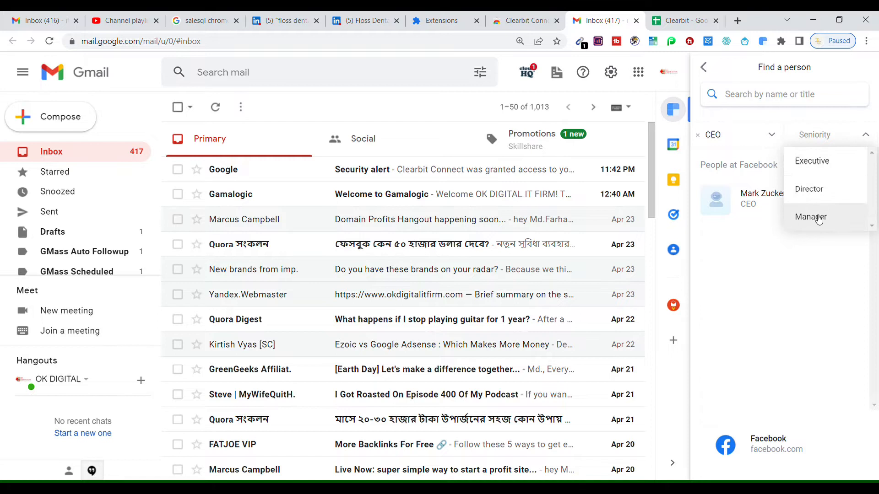
click(770, 137)
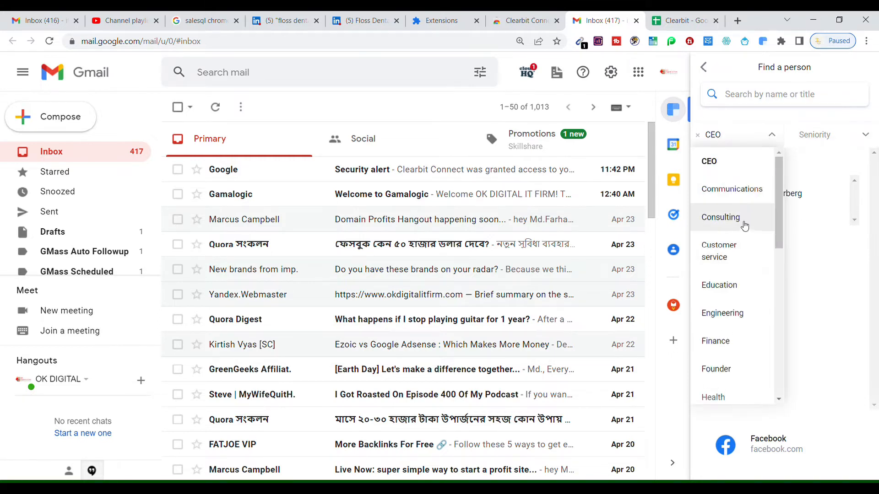
click(742, 255)
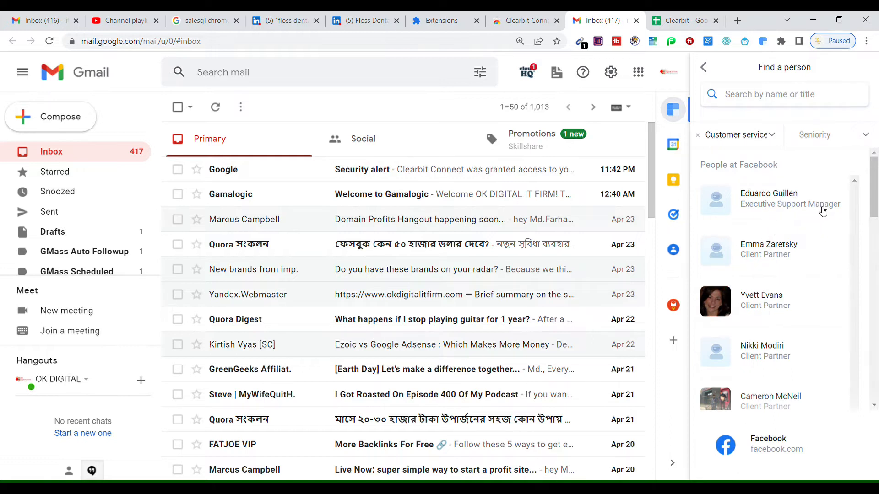
click(763, 205)
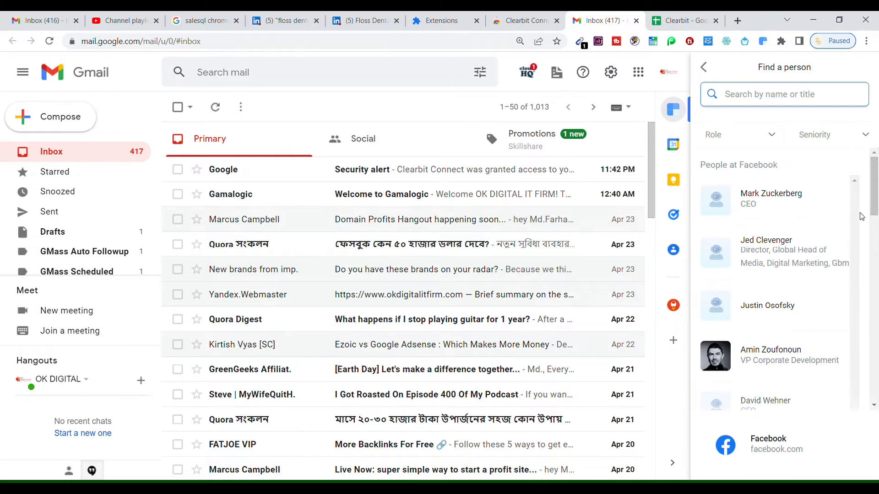
Filter the people at Facebook by the Finance role and open the CFO's profile.
drag(875, 200, 866, 173)
click(772, 136)
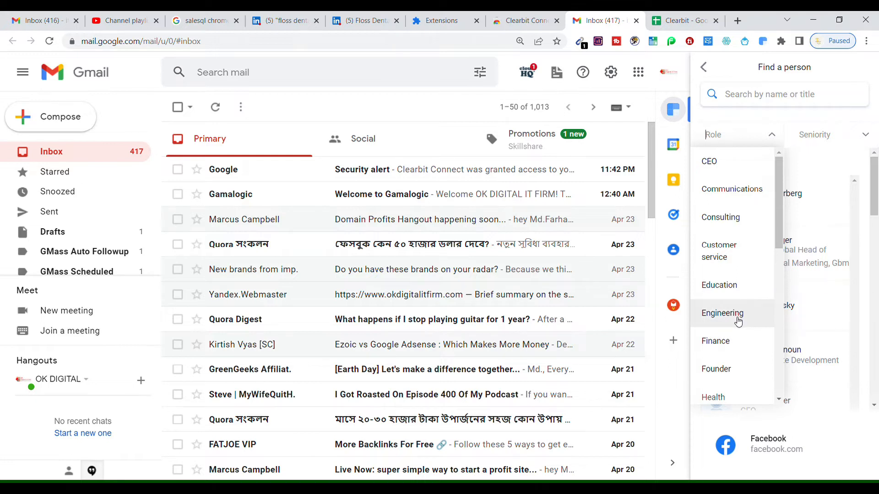
click(728, 344)
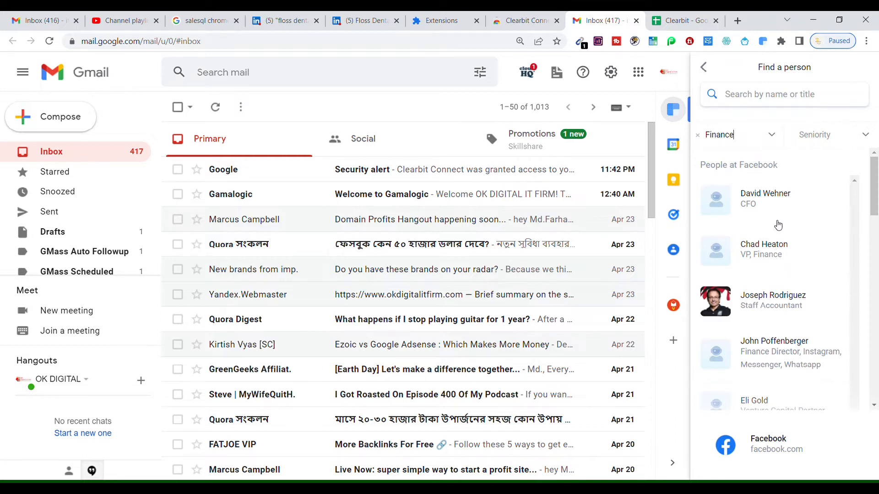
click(767, 201)
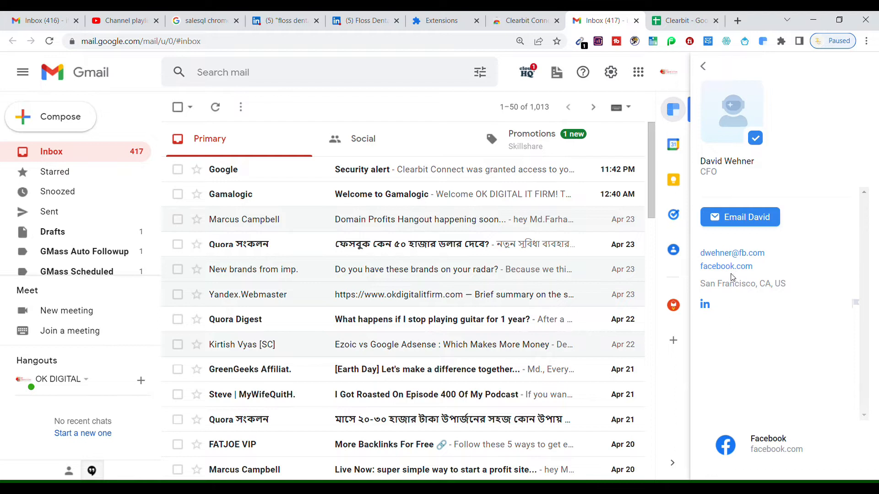
Copy the Facebook CFO's name from Clearbit Connect into cell E5 of the spreadsheet.
drag(755, 164, 707, 165)
key(ctrl+c)
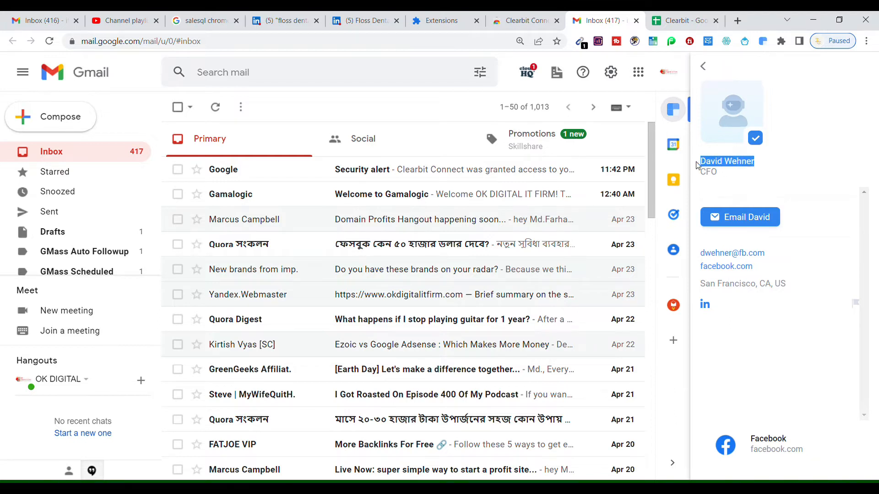
click(681, 20)
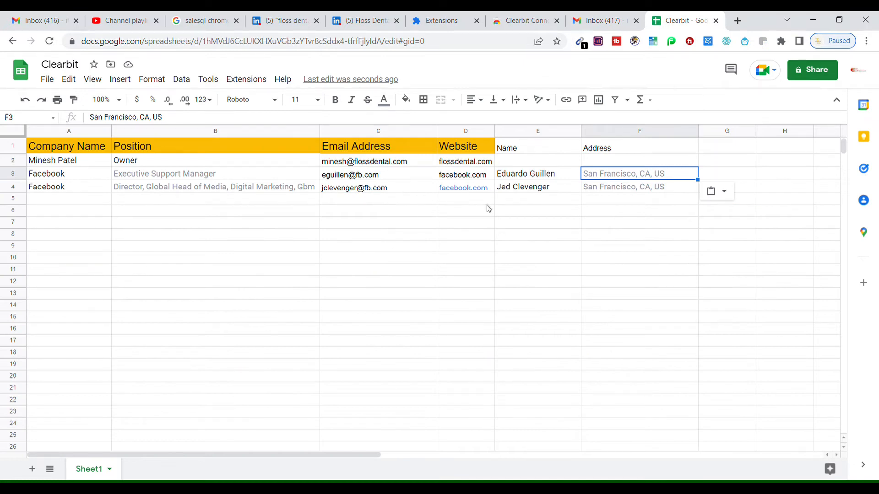
click(514, 199)
key(ctrl+v)
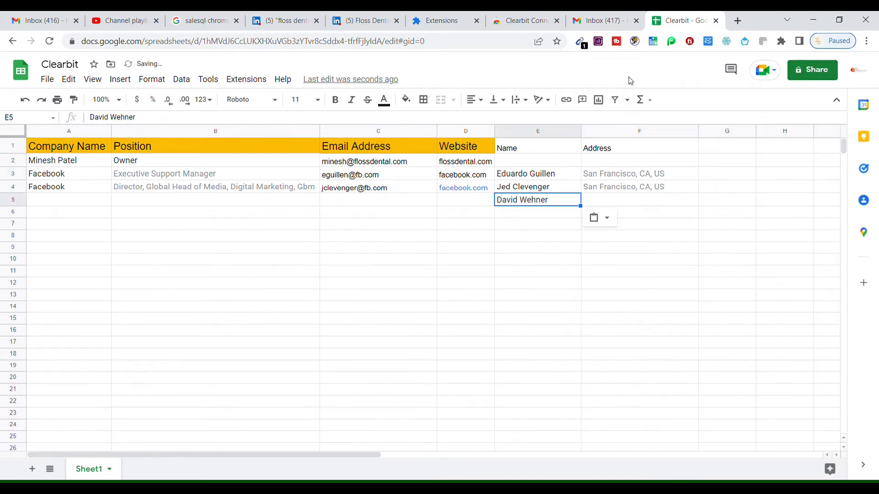
Copy the job title CFO from the contact's profile in Gmail into cell B5 of the spreadsheet.
click(611, 22)
drag(731, 175, 699, 173)
key(ctrl+c)
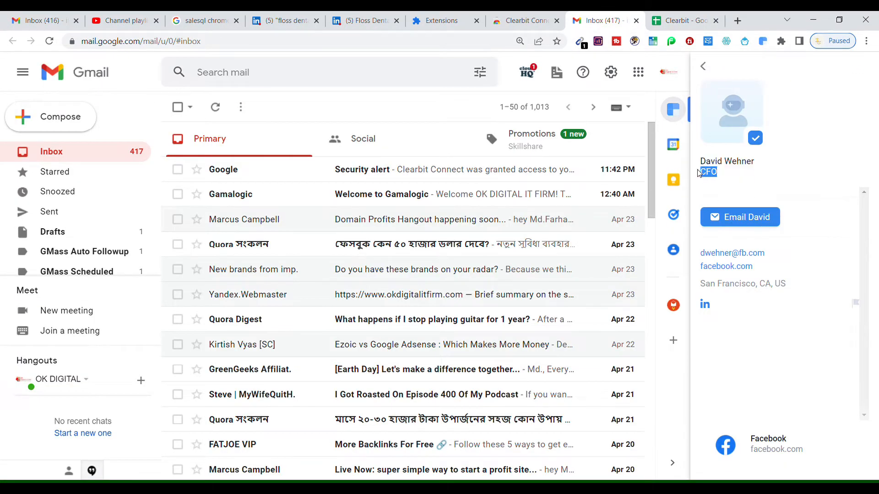
click(659, 18)
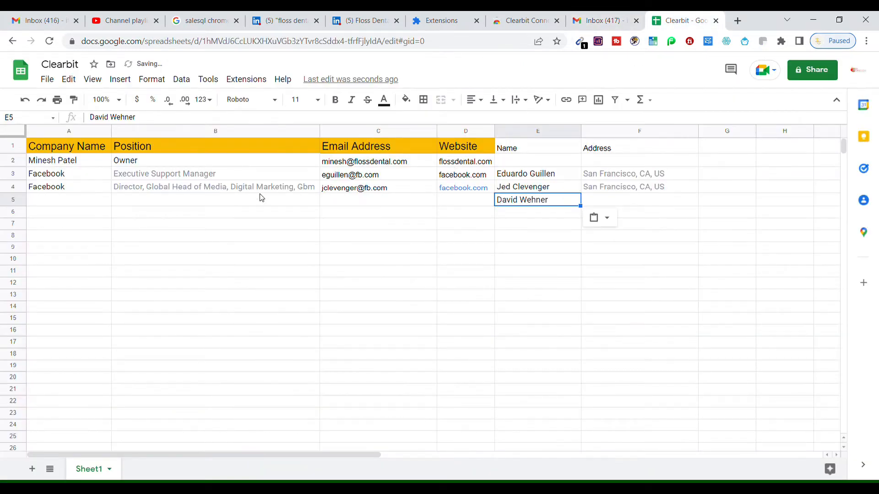
click(199, 202)
key(ctrl+v)
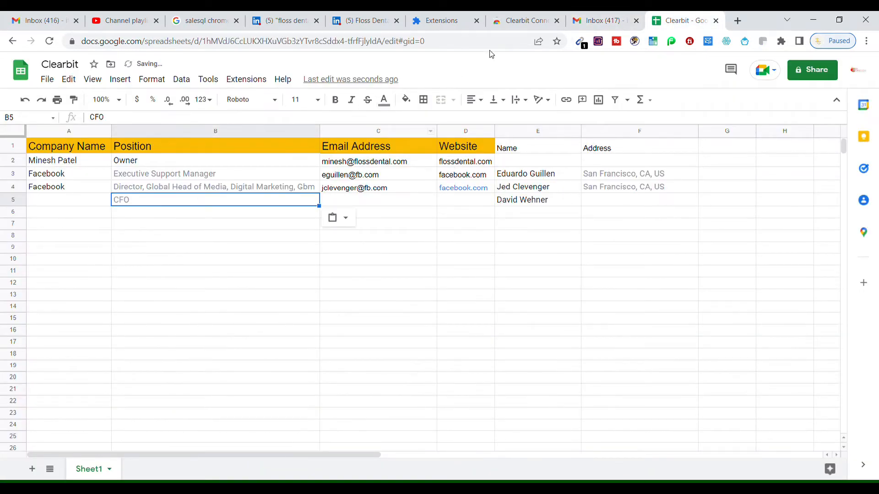
Copy the Facebook CFO's email address from the profile in Gmail into cell C5 of the spreadsheet, keeping values only.
click(591, 23)
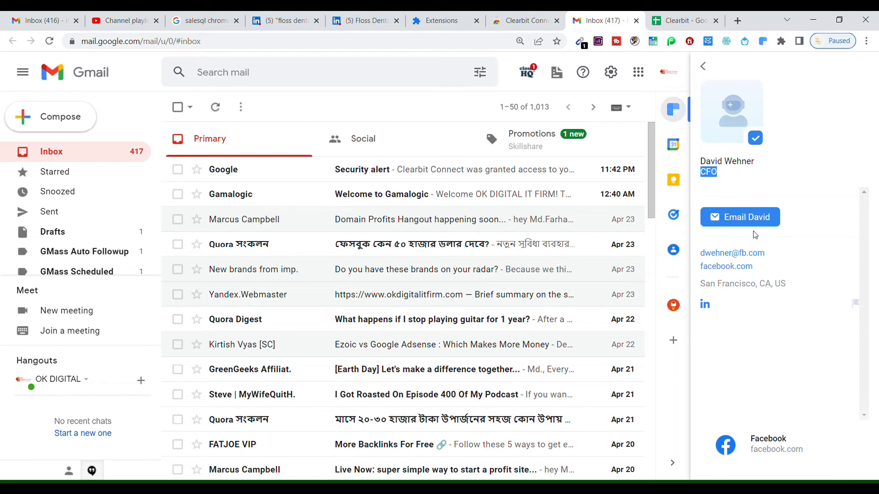
drag(765, 253, 705, 255)
key(ctrl+c)
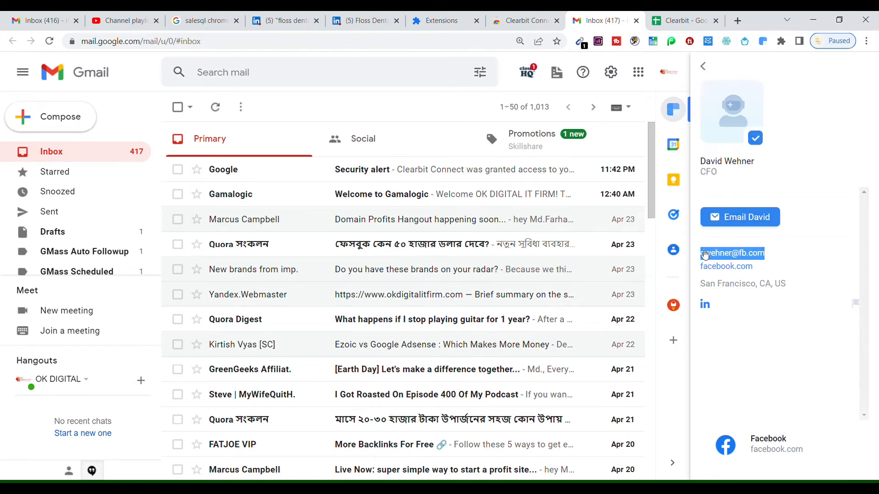
click(683, 21)
click(365, 201)
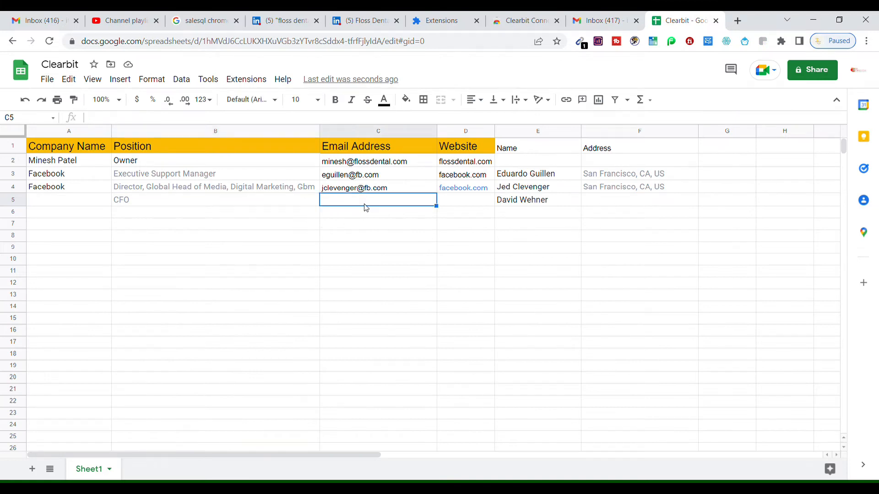
key(ctrl+v)
click(455, 217)
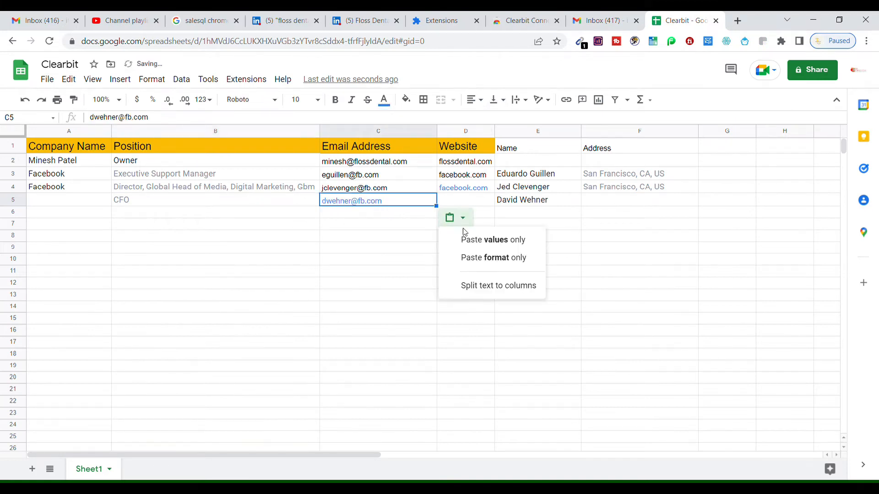
click(471, 240)
Copy the location San Francisco, CA, US from the CFO's profile in Gmail into cell F5 of the spreadsheet.
click(604, 20)
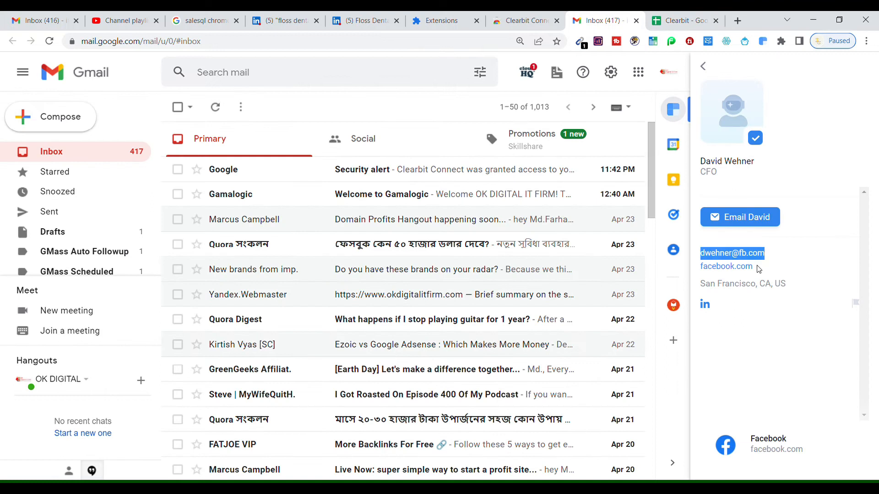
drag(797, 290, 700, 287)
key(ctrl+c)
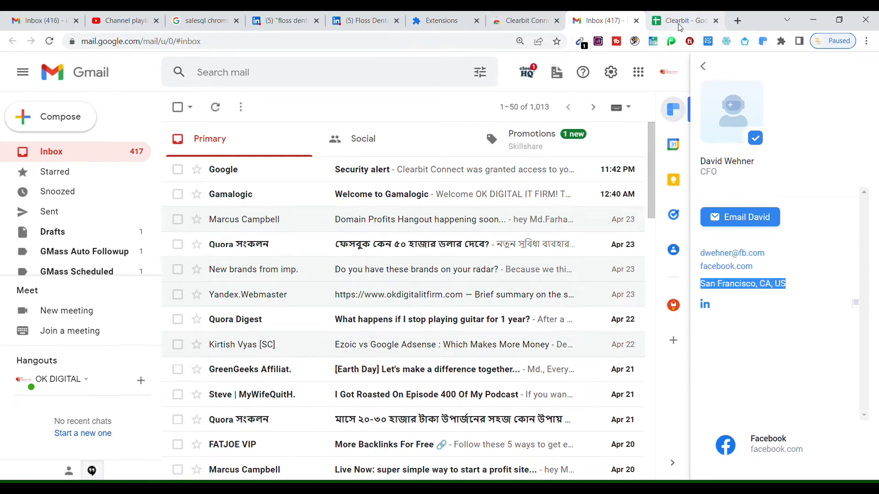
click(684, 20)
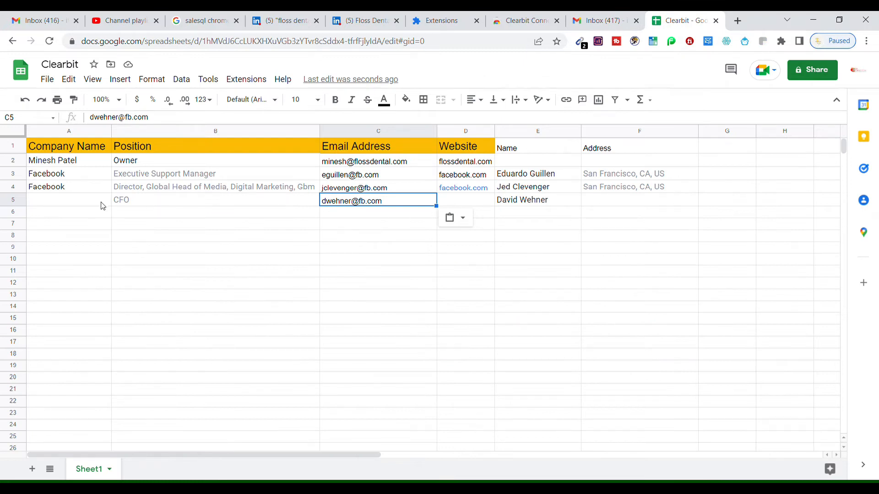
click(605, 201)
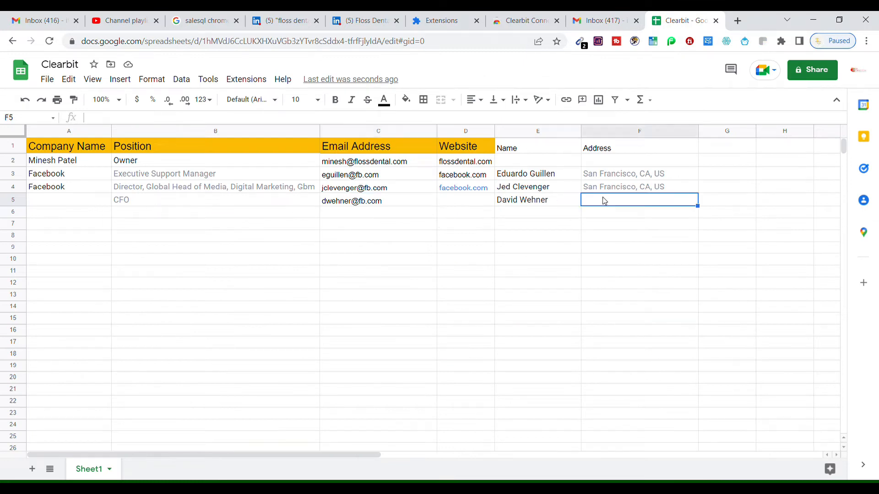
key(ctrl+v)
Enter facebook.com as the website in D5 and fill A5 with the company name Facebook from the row above.
click(480, 201)
text(facebook.com)
click(268, 202)
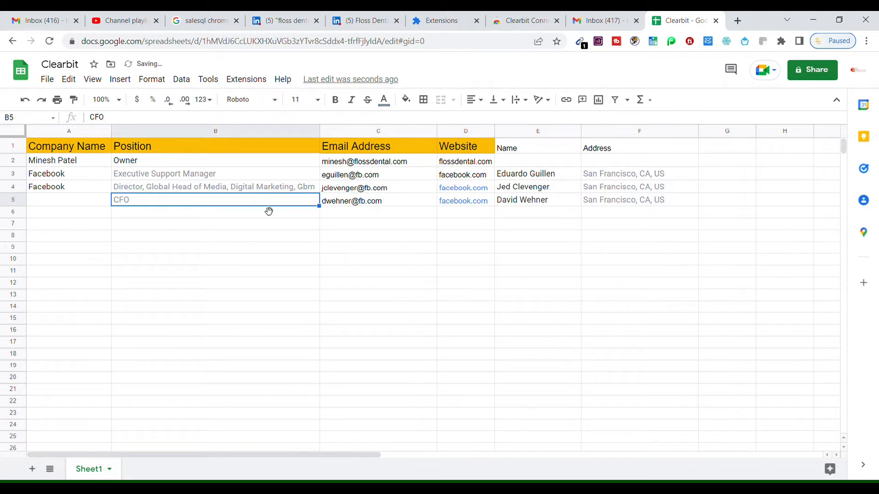
click(68, 201)
key(ctrl+d)
click(242, 227)
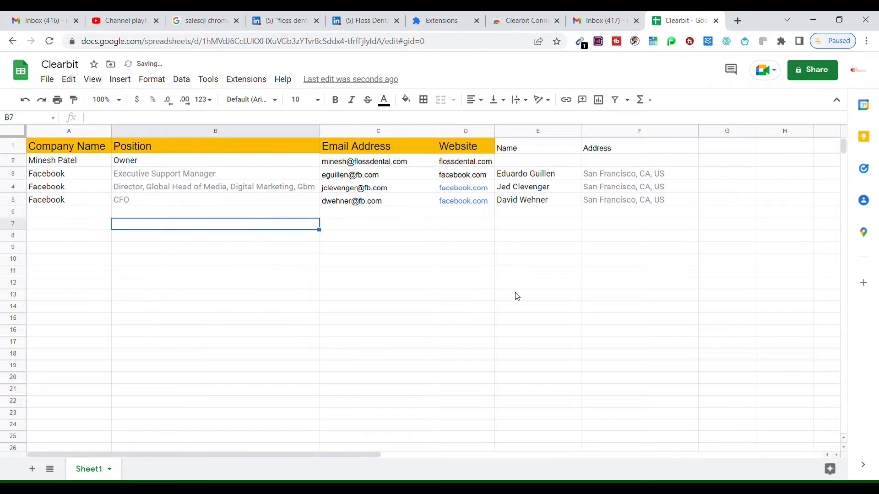
In Gmail, view the Role and Seniority filters for people at Facebook and return to the Clearbit Connect start page.
click(605, 21)
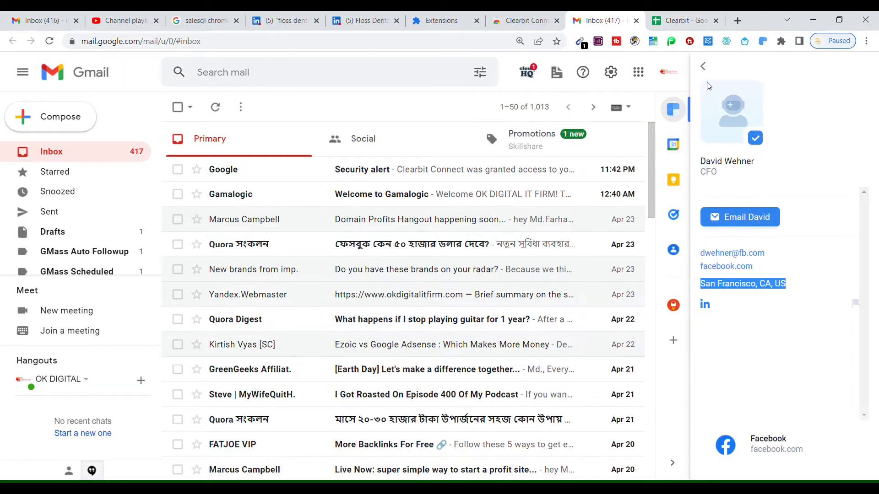
click(704, 69)
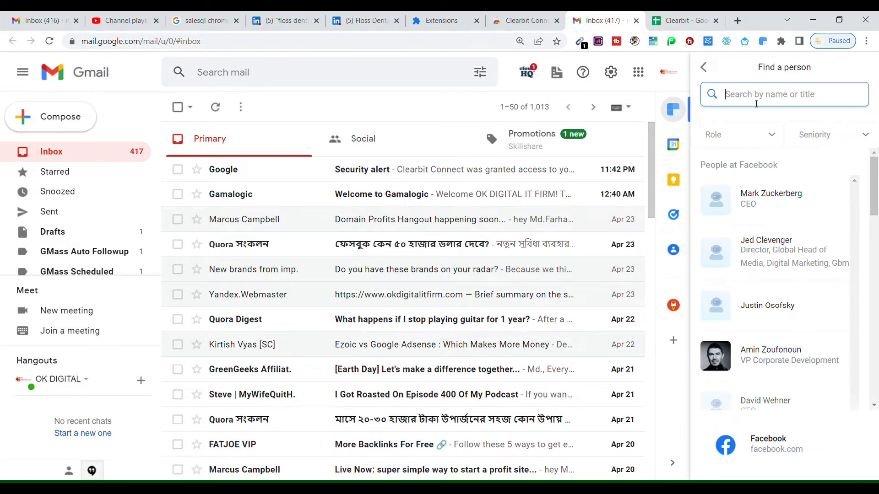
click(773, 136)
click(854, 139)
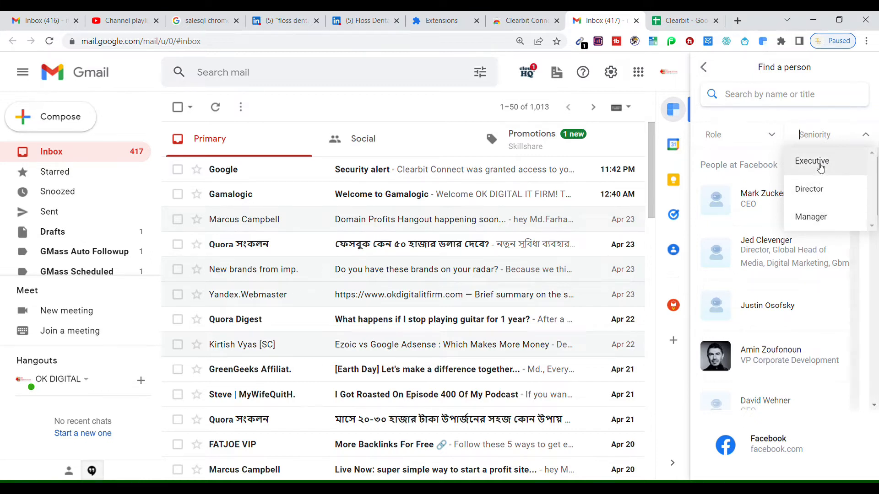
click(704, 68)
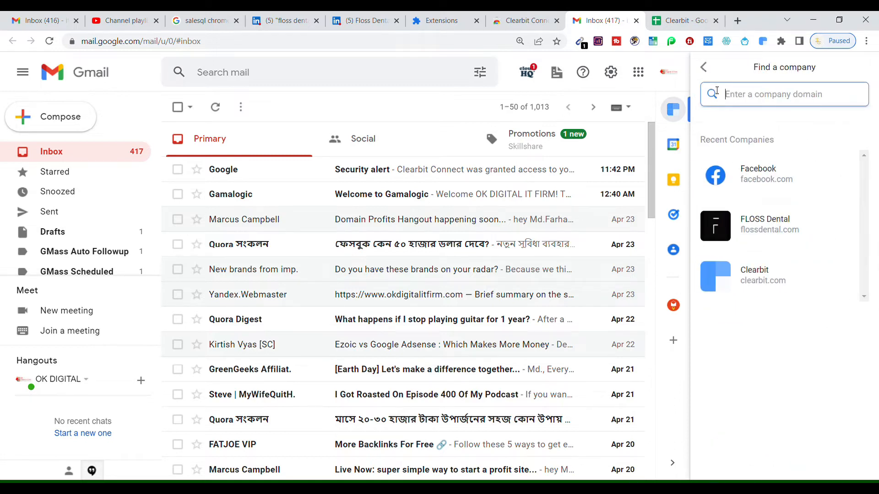
click(704, 67)
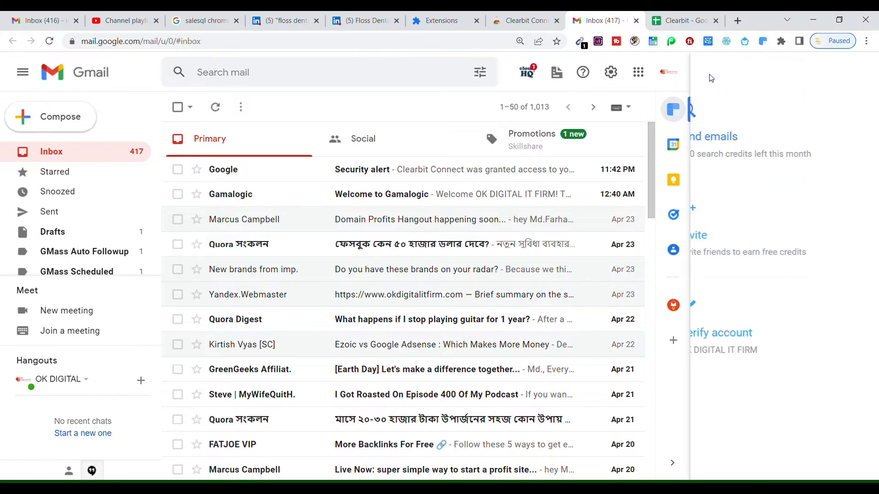
Search for the company "amazo" in Clearbit Connect and open the CEO's profile under Amazon (amazon.com).
click(722, 143)
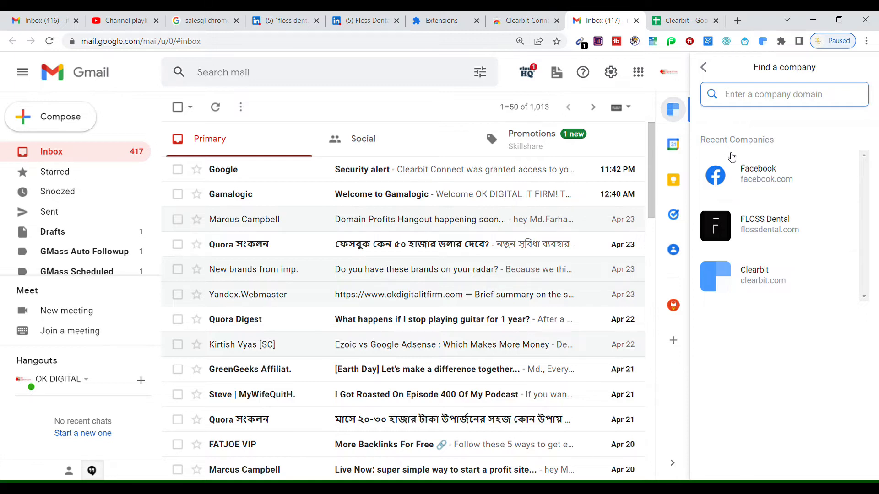
text(amazo)
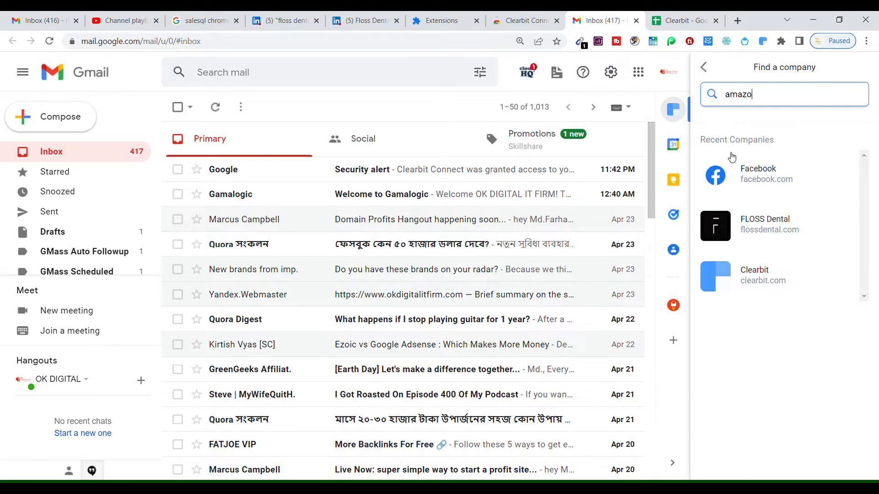
text(.com)
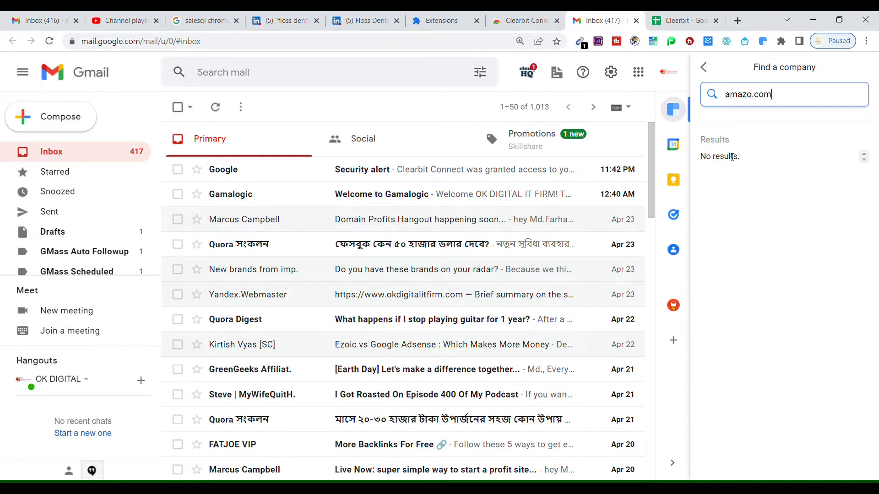
key(BackSpace)
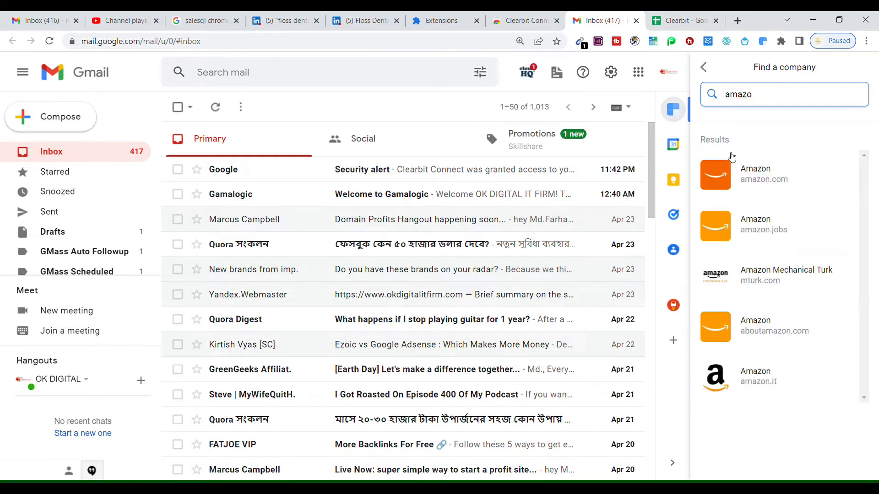
click(756, 183)
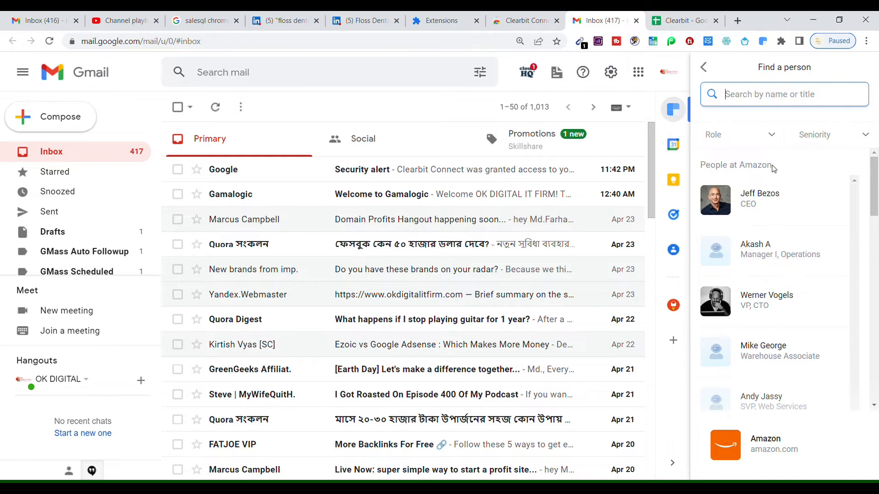
click(758, 204)
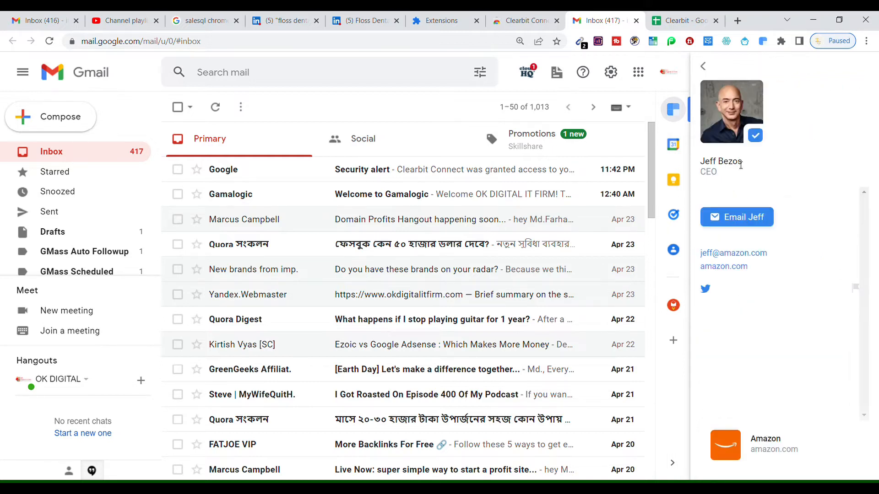
Copy the Amazon CEO's name from the profile into cell E6 of the spreadsheet.
drag(744, 168, 698, 168)
key(ctrl+c)
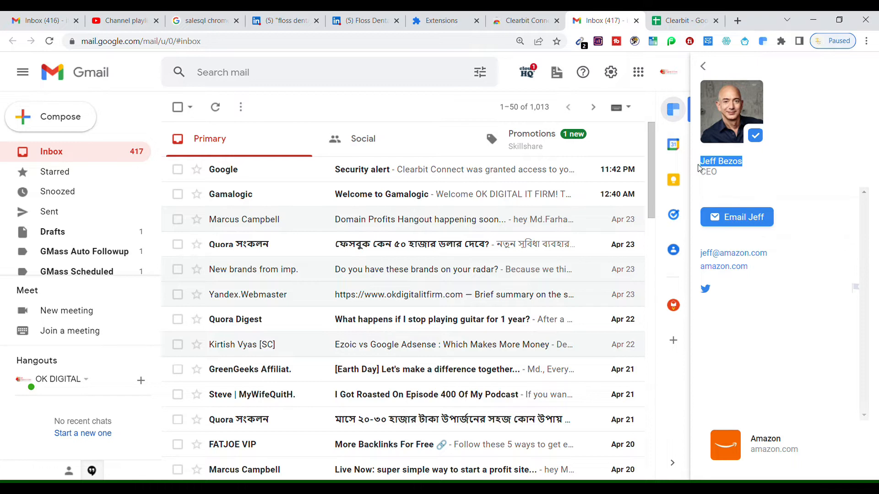
click(686, 21)
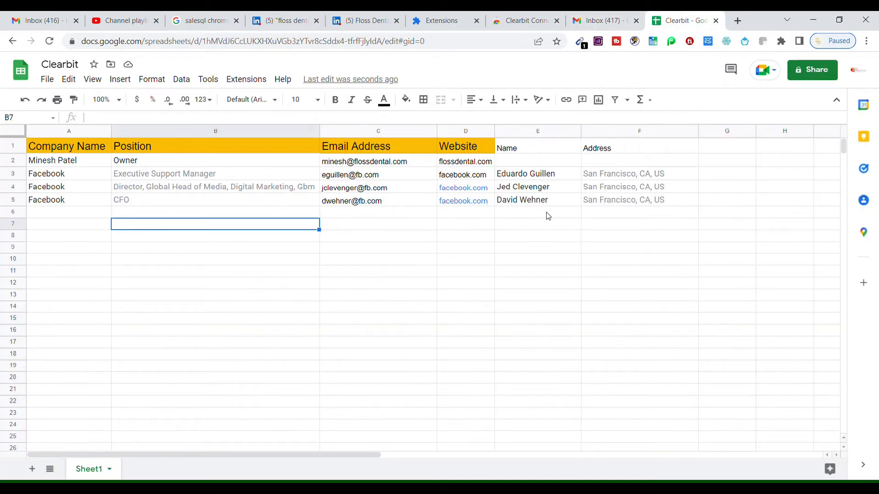
click(534, 214)
key(ctrl+v)
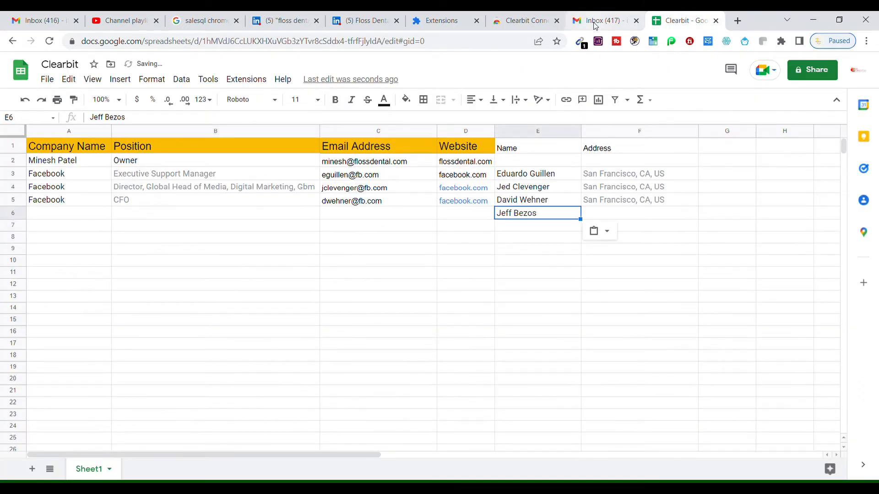
Copy the job title CEO from the profile in Gmail into cell B6 of the spreadsheet.
click(603, 21)
double_click(705, 174)
key(ctrl+c)
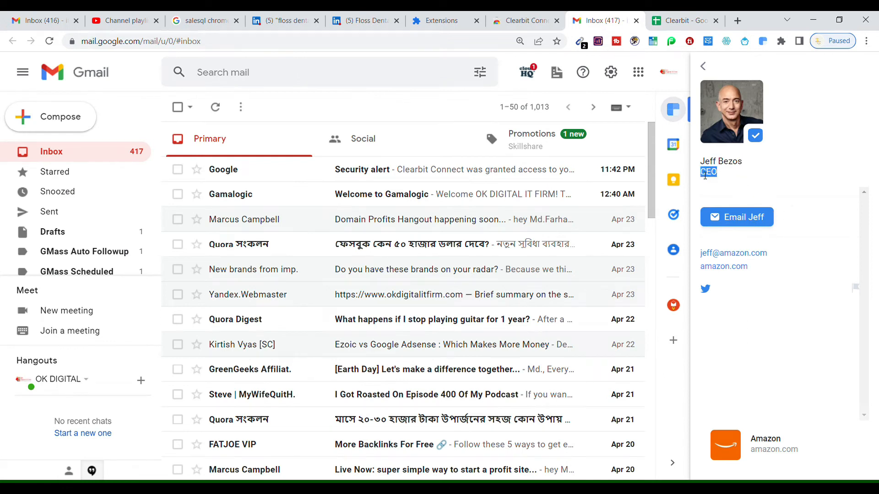
click(682, 20)
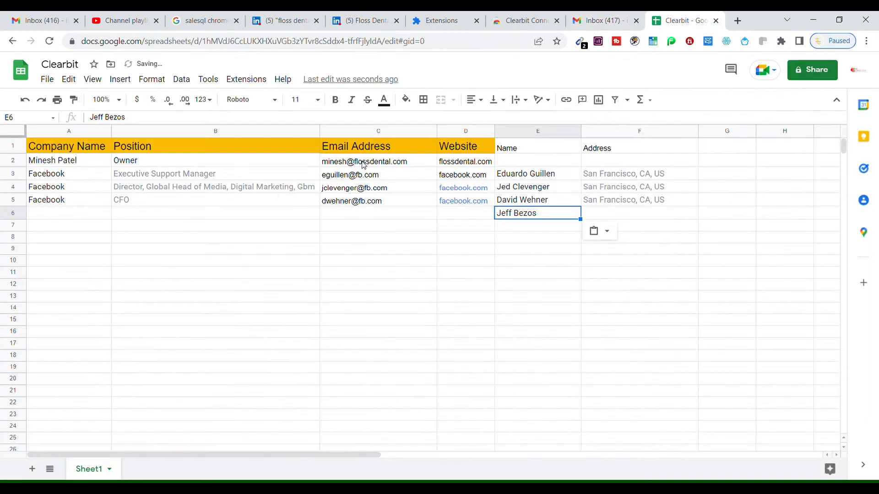
click(161, 213)
key(ctrl+v)
Copy the Amazon CEO's email address from Gmail into cell C6 of the spreadsheet, keeping values only.
click(604, 21)
drag(777, 257, 700, 255)
key(ctrl+c)
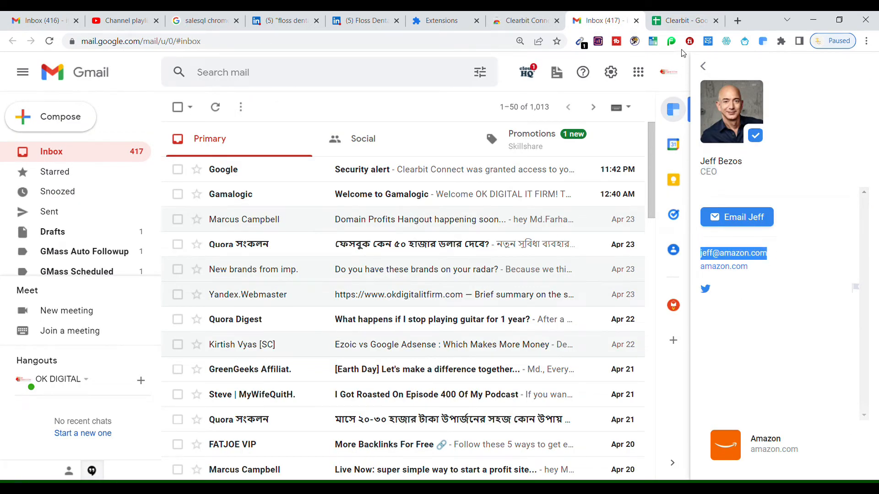
click(680, 20)
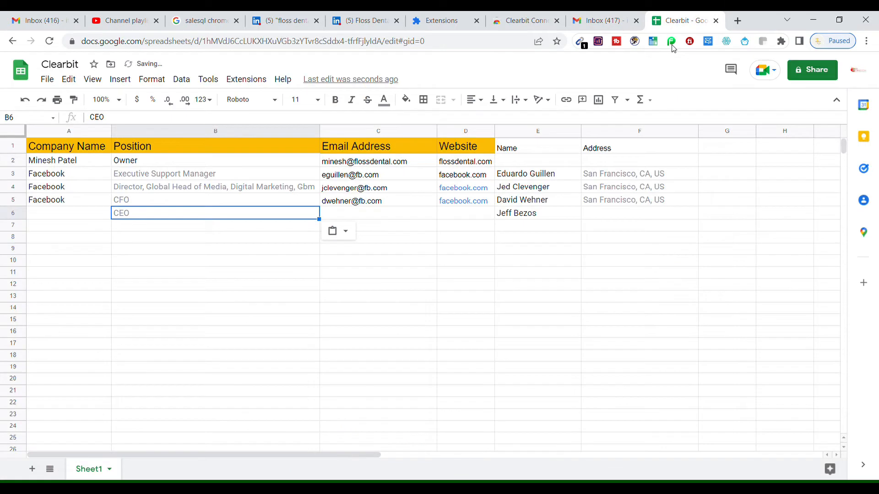
click(362, 214)
key(ctrl+v)
click(462, 232)
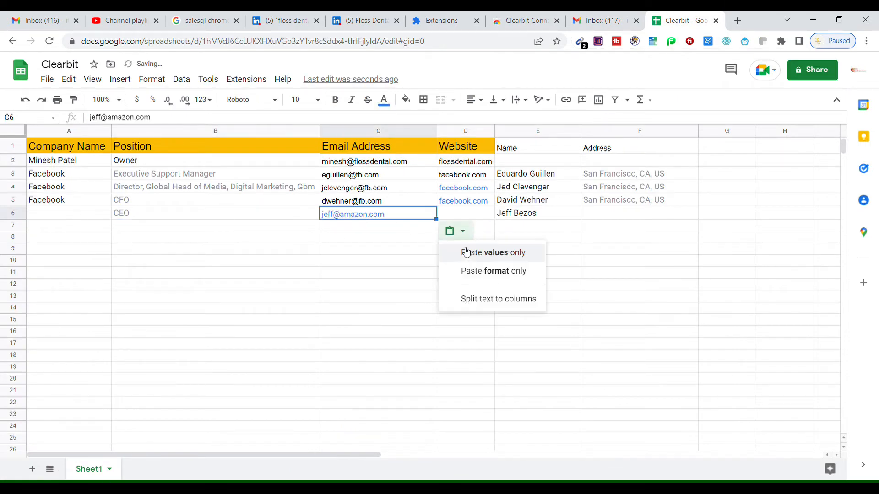
Copy the website amazon.com from the profile in Gmail into cell D6 and enter Amzon as the company name in A6.
click(608, 16)
drag(700, 253, 702, 275)
key(ctrl+c)
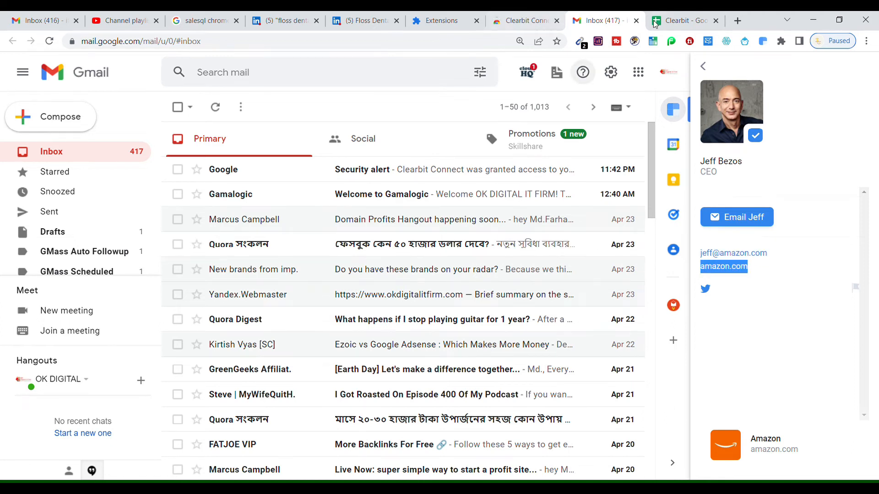
click(677, 21)
click(472, 215)
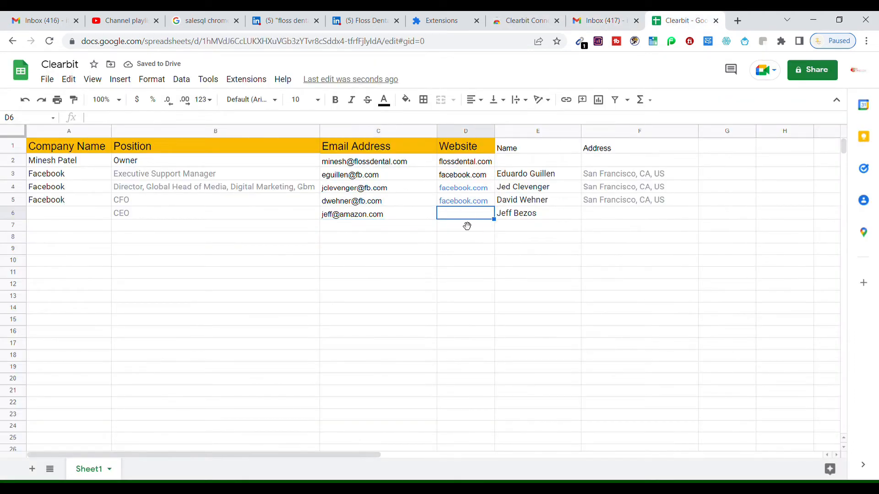
key(ctrl+v)
click(78, 215)
text(Amz)
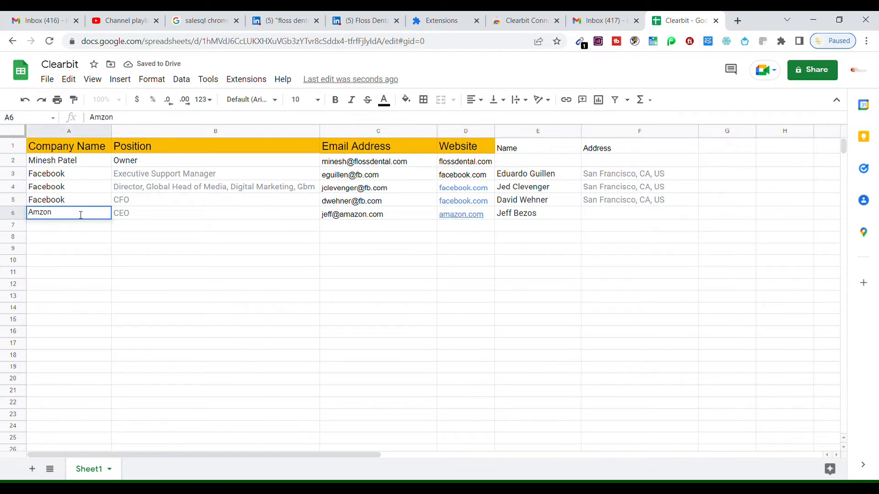
Open the Amazon CEO's Twitter profile from the Clearbit panel in Gmail and copy the bio text from Blue Origin onward.
click(627, 222)
click(604, 20)
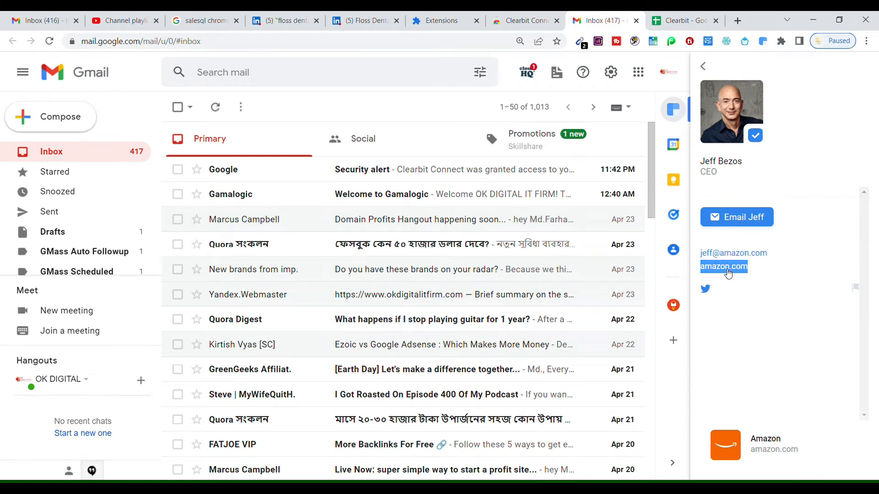
click(706, 289)
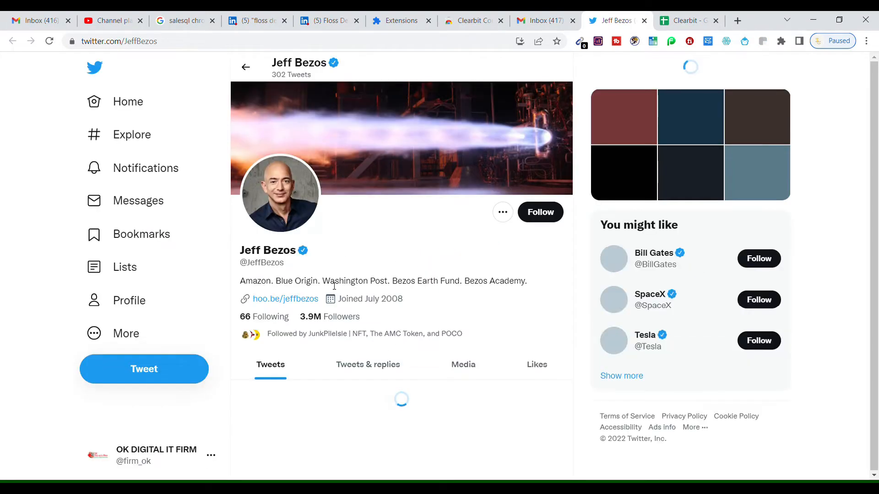
drag(275, 281, 526, 282)
key(ctrl+c)
key(ctrl+Tab)
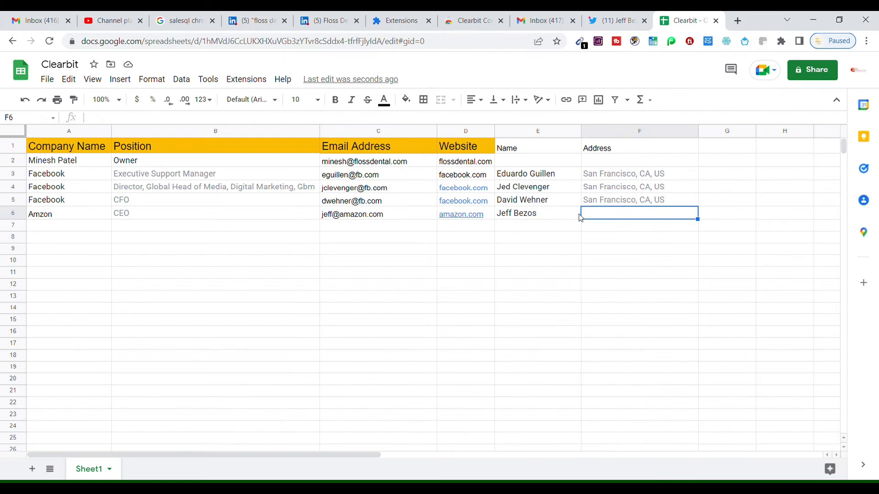
Paste the copied bio text into cell F6 of the spreadsheet as values only and widen column F to fit it.
key(ctrl+v)
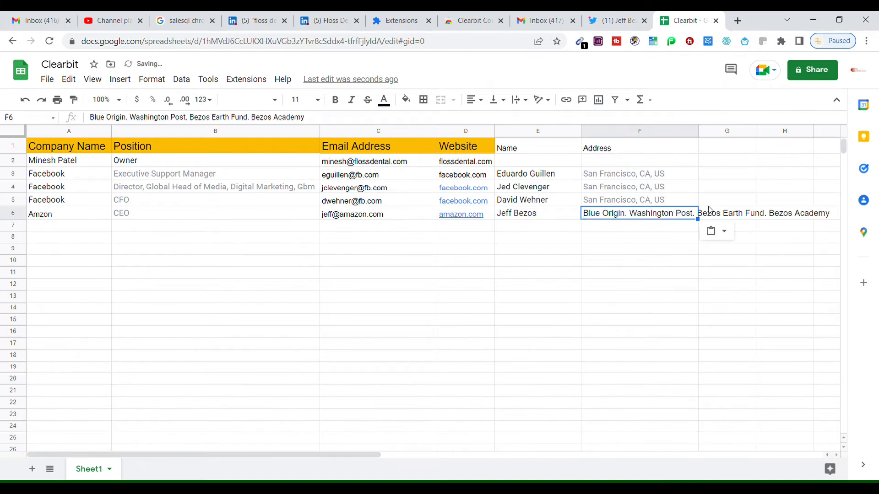
click(716, 232)
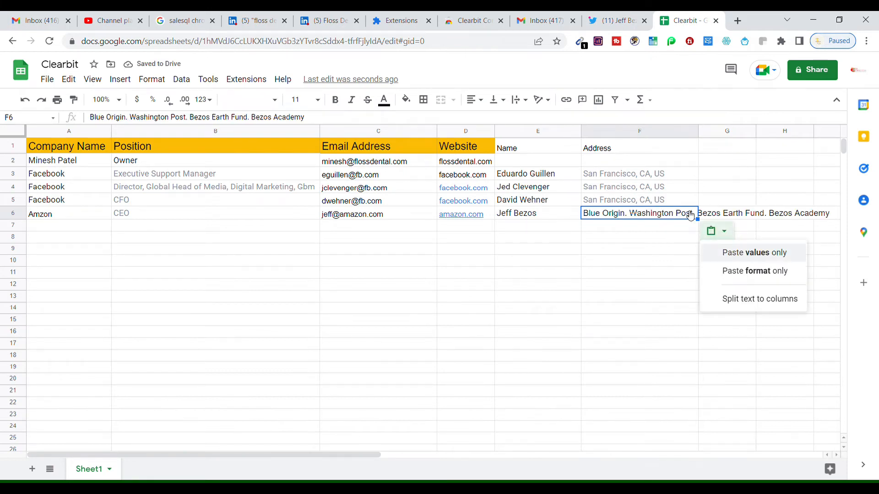
key(ctrl+shift+v)
click(649, 235)
drag(703, 130, 822, 131)
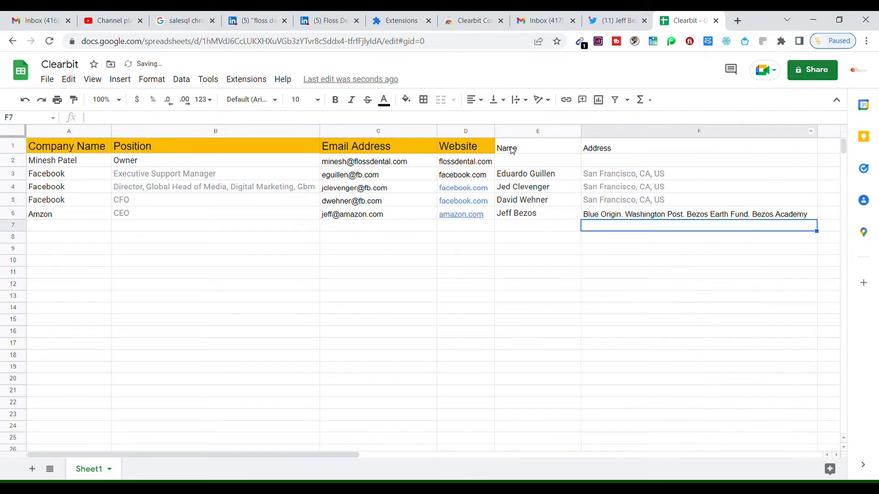
Format the Name and Address header cells E1:F1 with font size 14 and the standard yellow fill.
drag(512, 151, 590, 147)
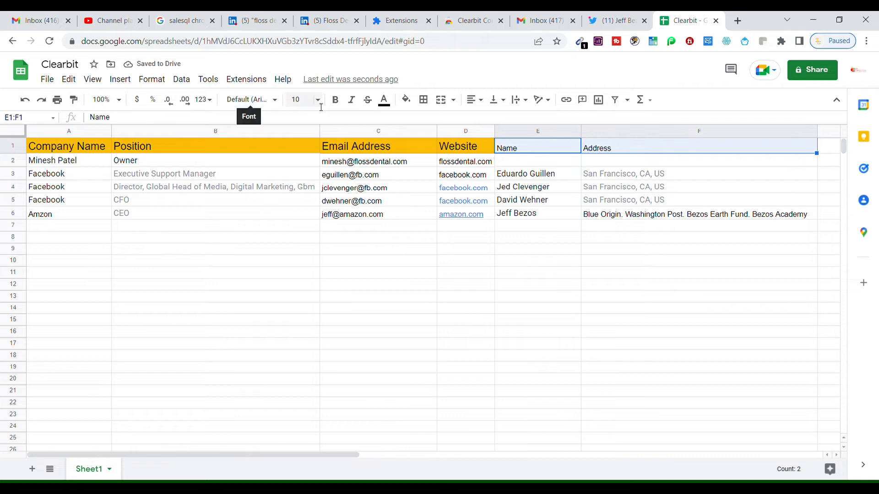
click(303, 100)
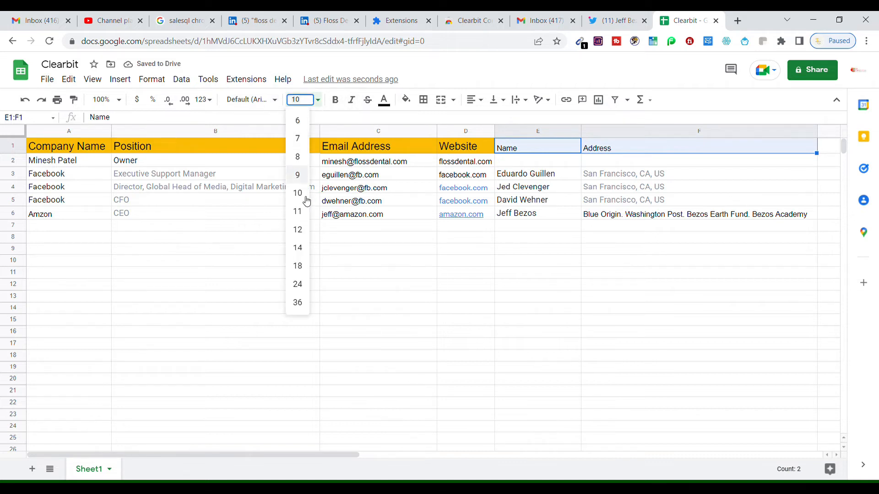
click(298, 248)
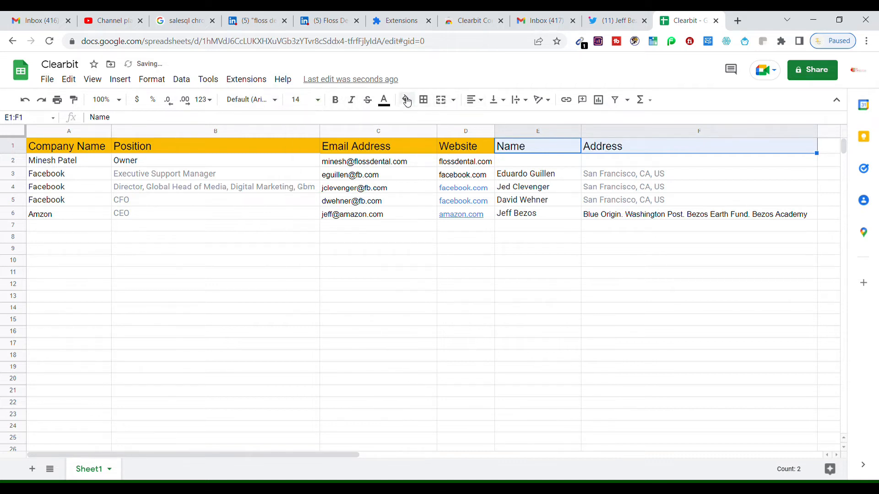
click(406, 100)
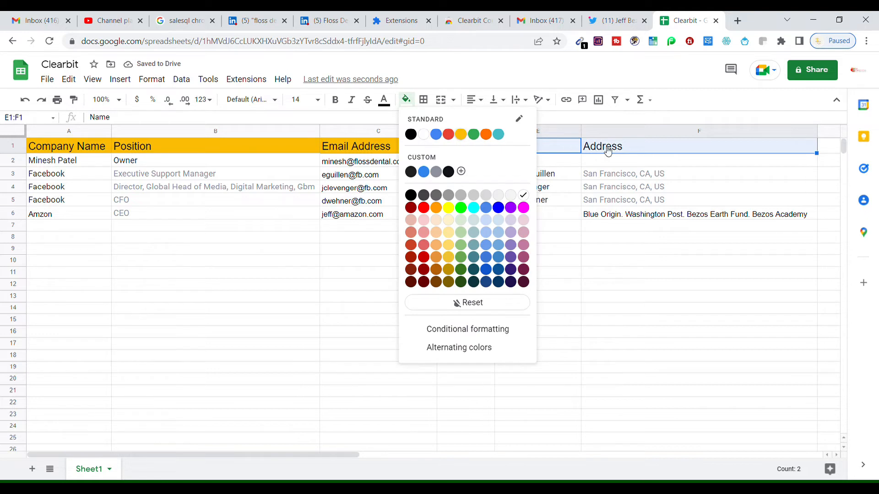
click(461, 134)
click(631, 200)
Apply all borders to the contact rows in range A2:F6.
drag(78, 161, 675, 213)
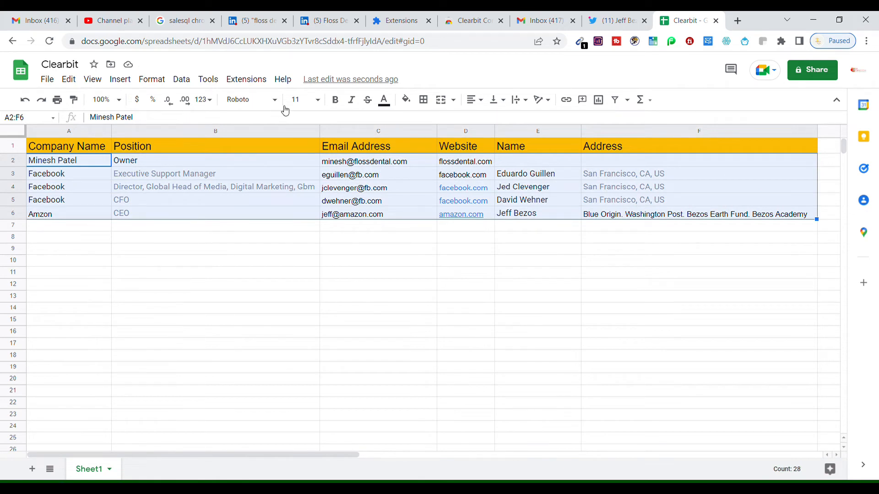
click(424, 100)
click(429, 122)
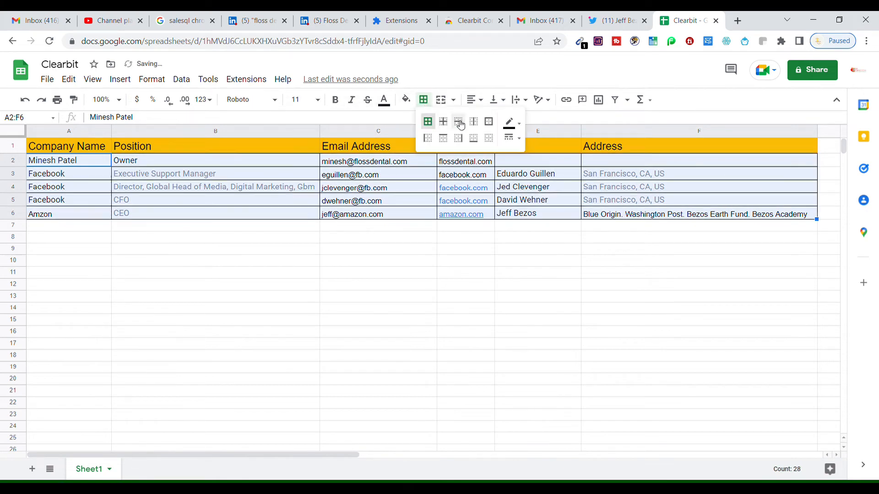
click(367, 213)
click(397, 176)
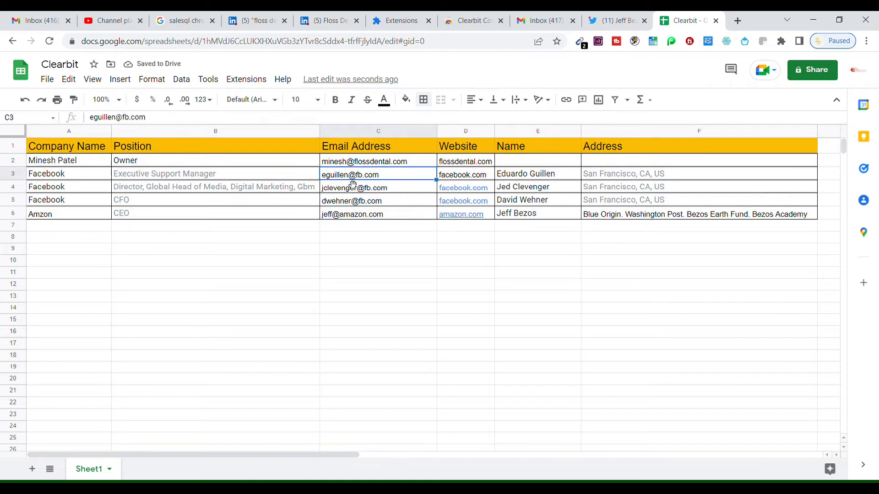
Verify the Floss Dental owner's email address from cell C2 with the Single Email Verifier in GetProspect.
mouse_move(352, 166)
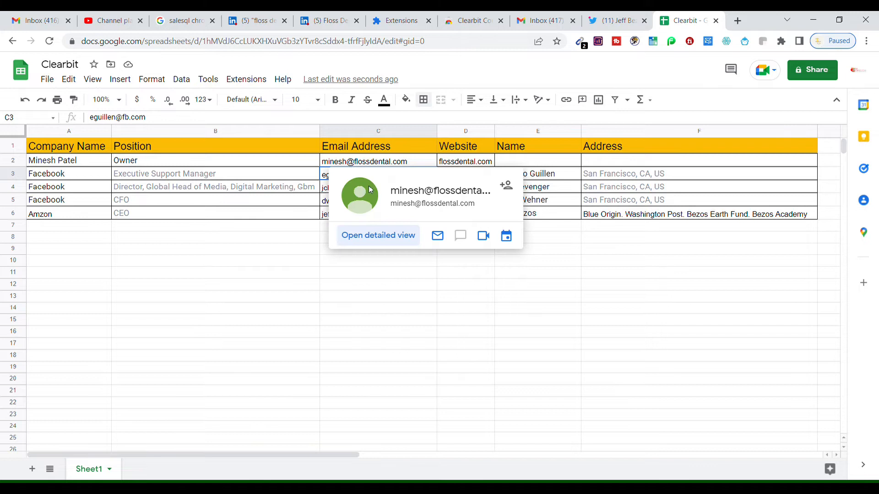
click(265, 238)
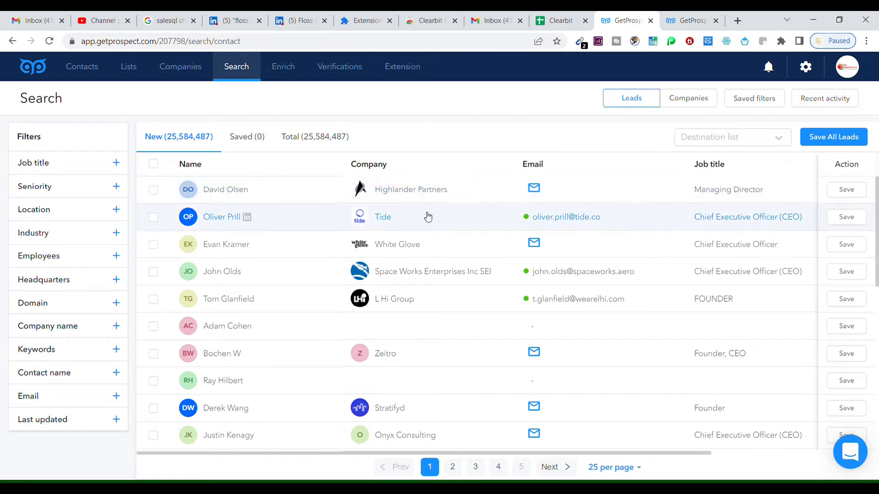
click(670, 15)
click(350, 69)
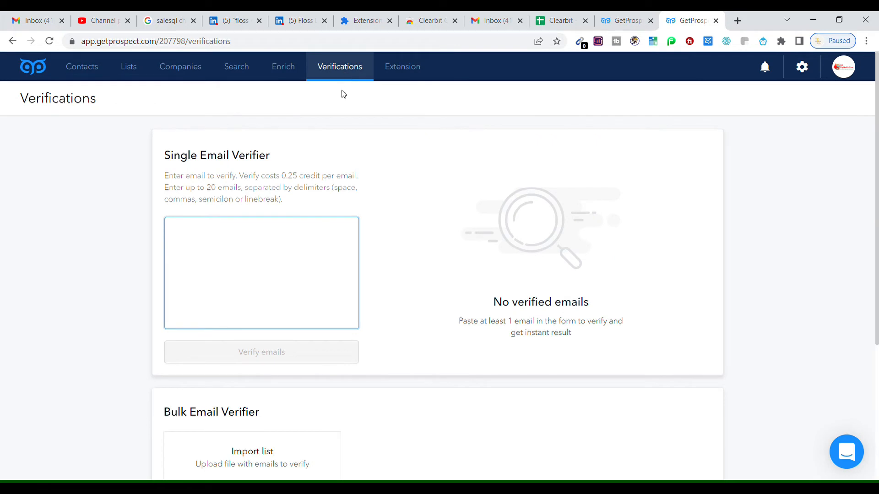
key(ctrl+v)
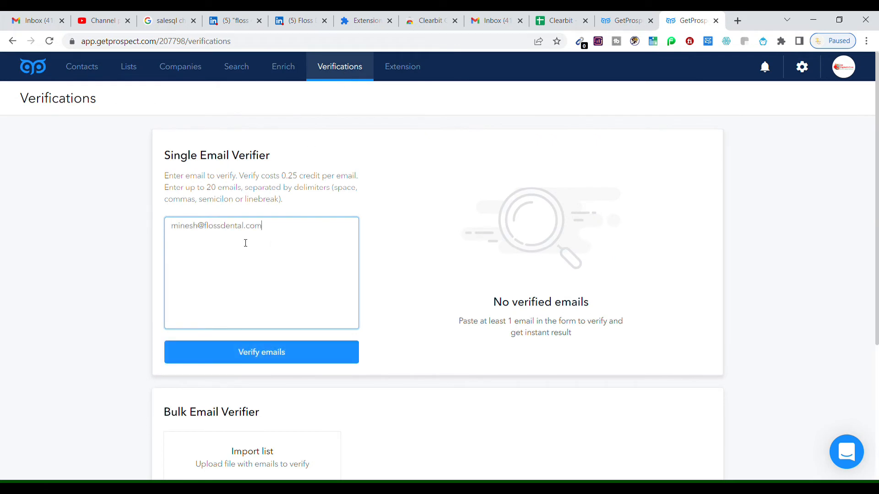
click(253, 349)
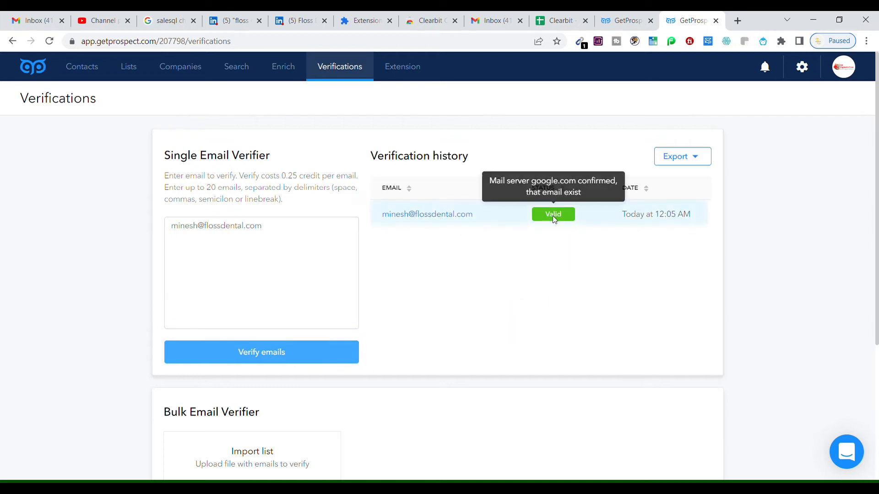
Copy the Facebook and Amazon email addresses in cells C3:C6 of the spreadsheet.
click(571, 20)
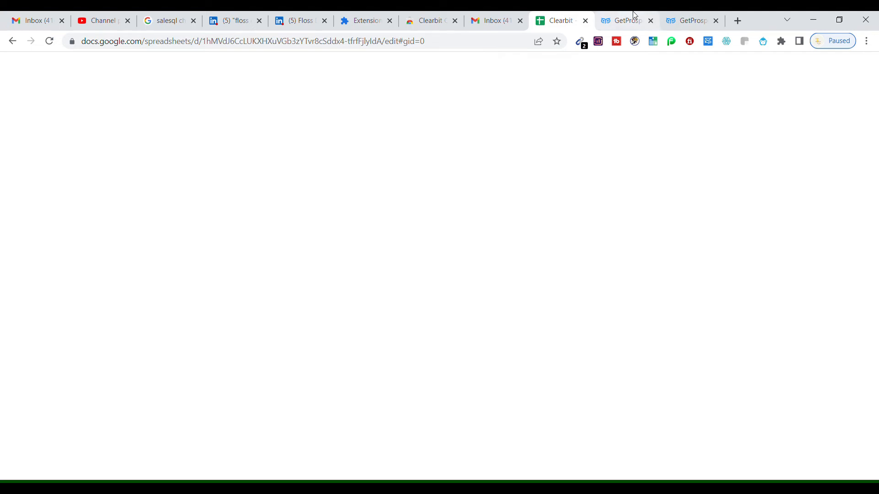
click(346, 176)
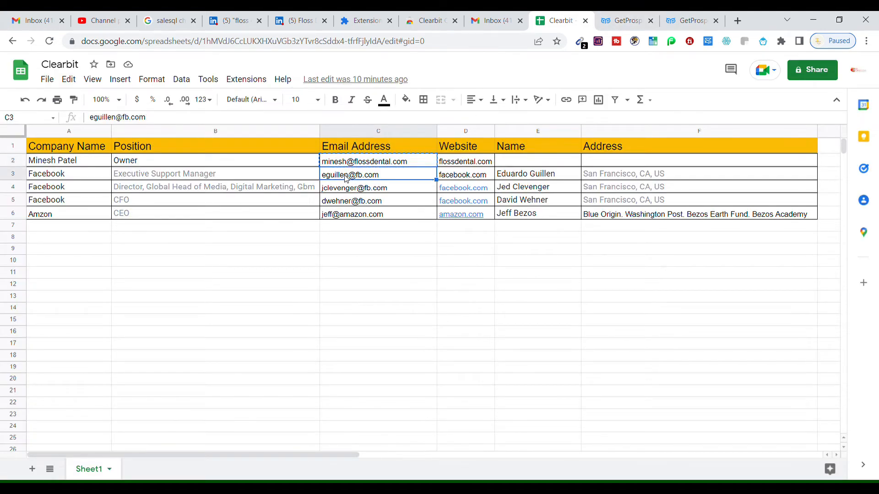
click(316, 260)
drag(341, 178, 338, 215)
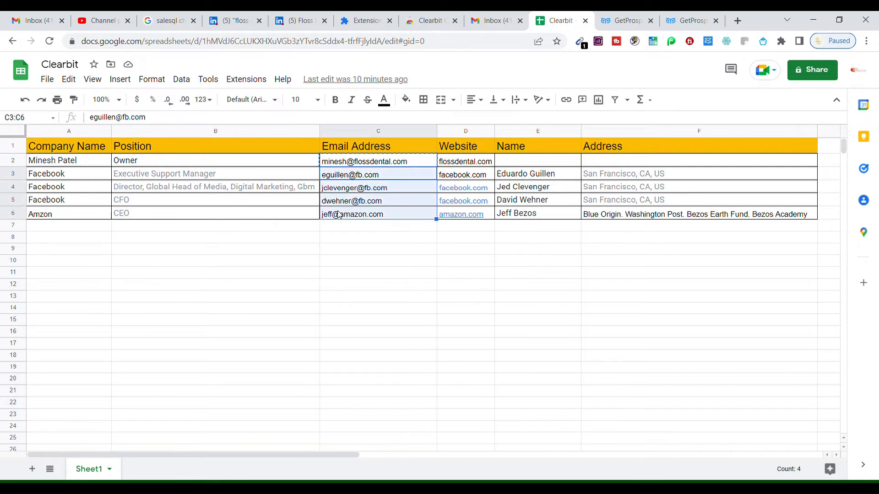
Replace the address in GetProspect's Single Email Verifier with the four copied ones, verify them and check their status explanations.
click(689, 21)
click(283, 238)
key(ctrl+a)
key(ctrl+v)
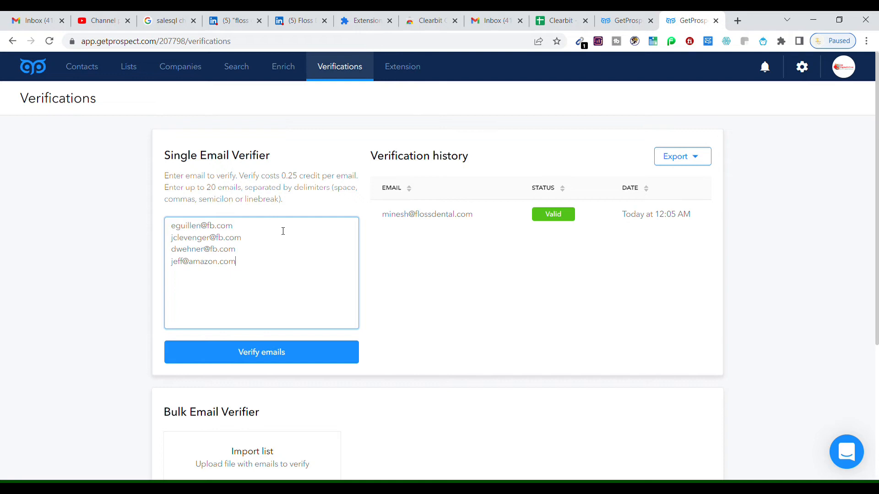
click(261, 355)
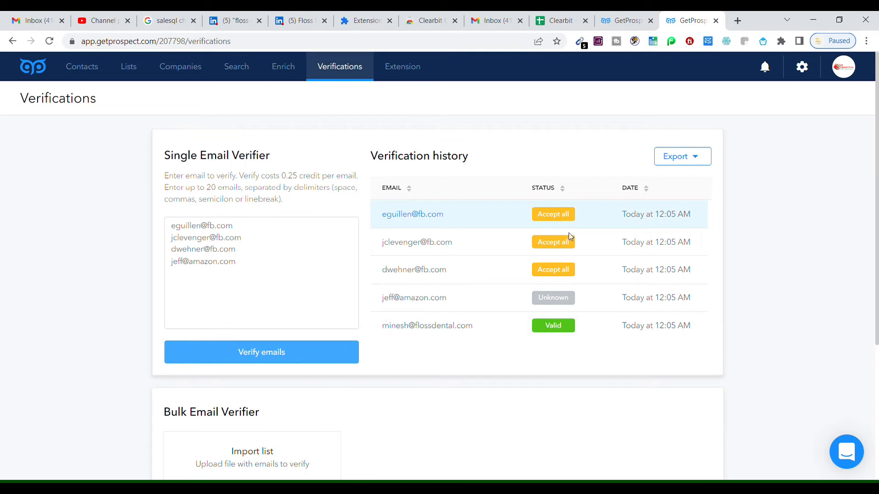
mouse_move(556, 215)
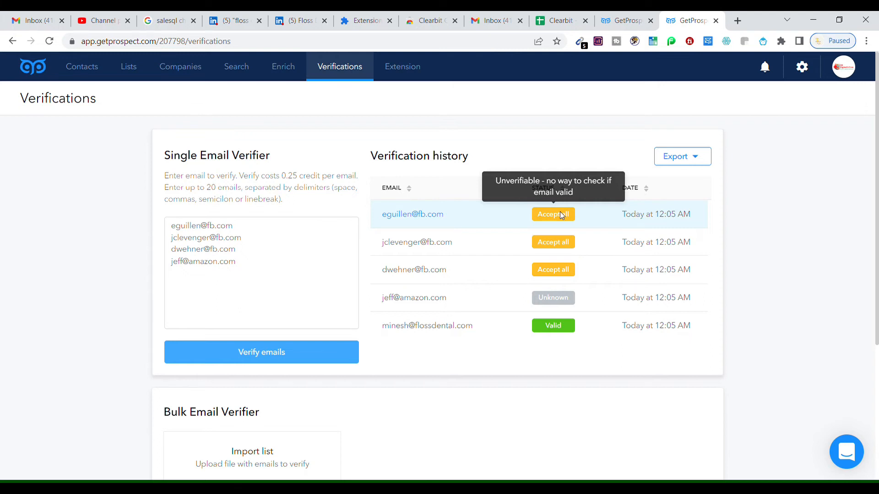
mouse_move(552, 244)
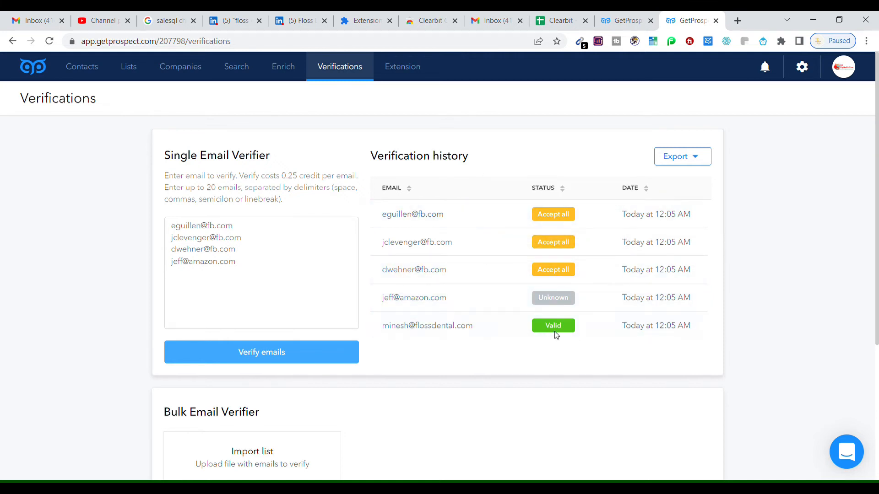
mouse_move(556, 326)
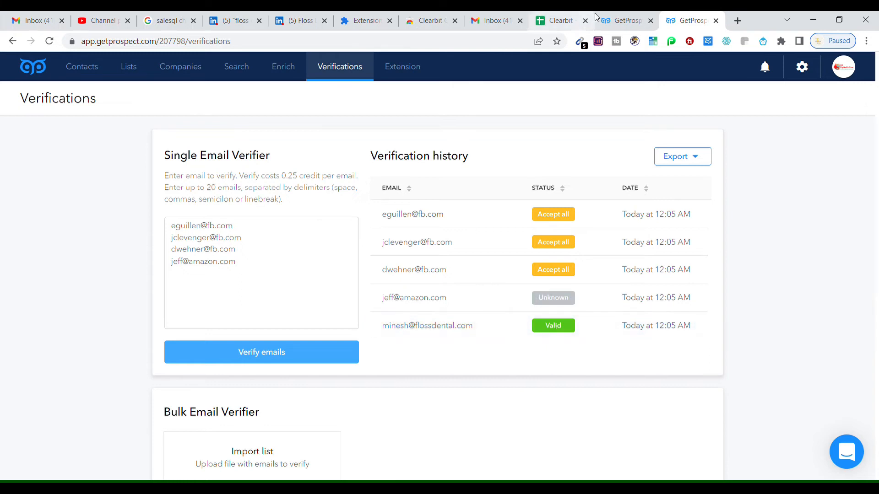
click(500, 21)
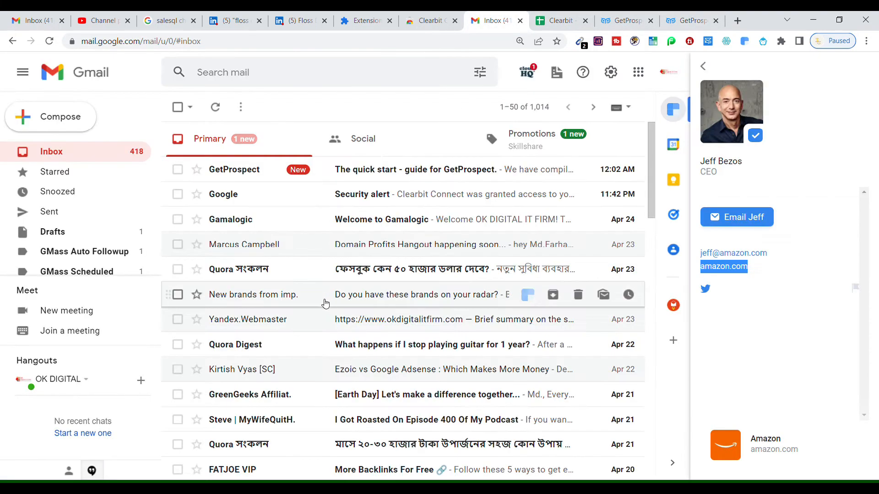
key(ctrl+Tab)
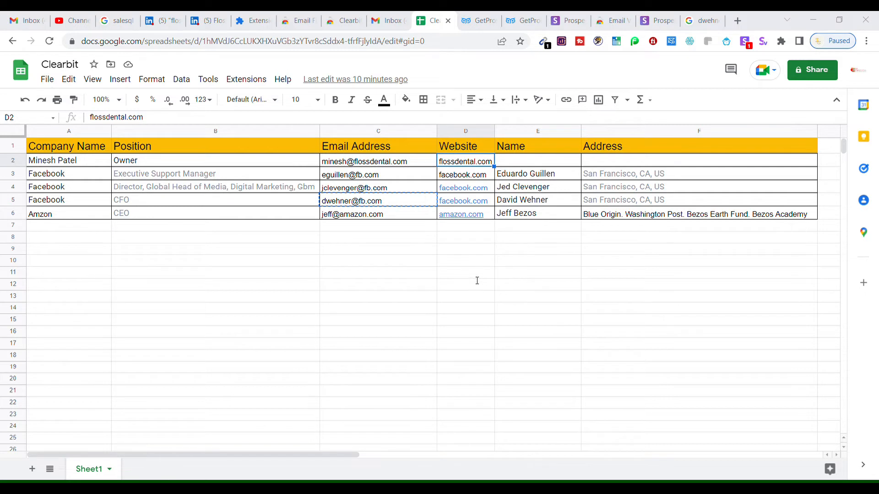
Search Google for "google map" in a new tab and open Google Maps.
key(ctrl+t)
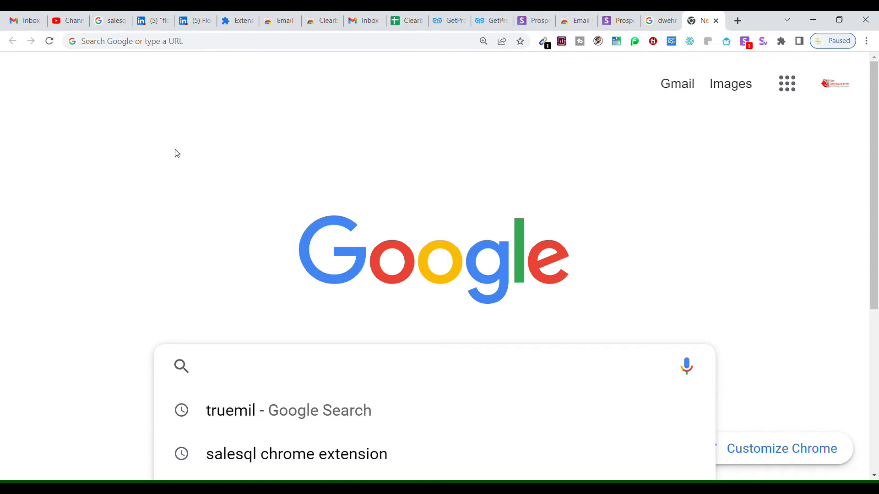
text(google)
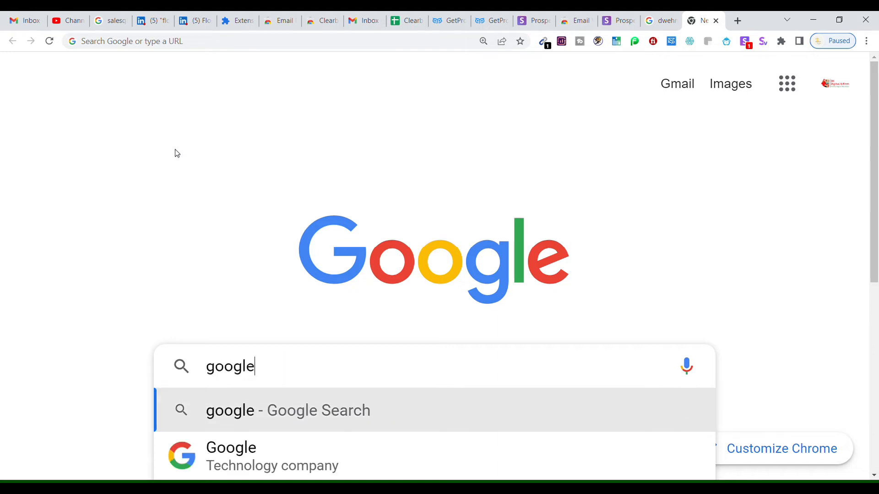
text( map)
key(Return)
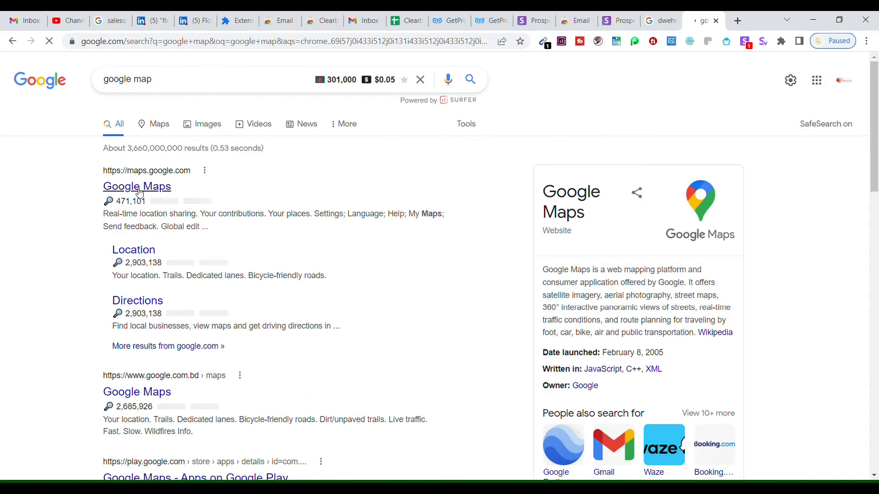
click(156, 192)
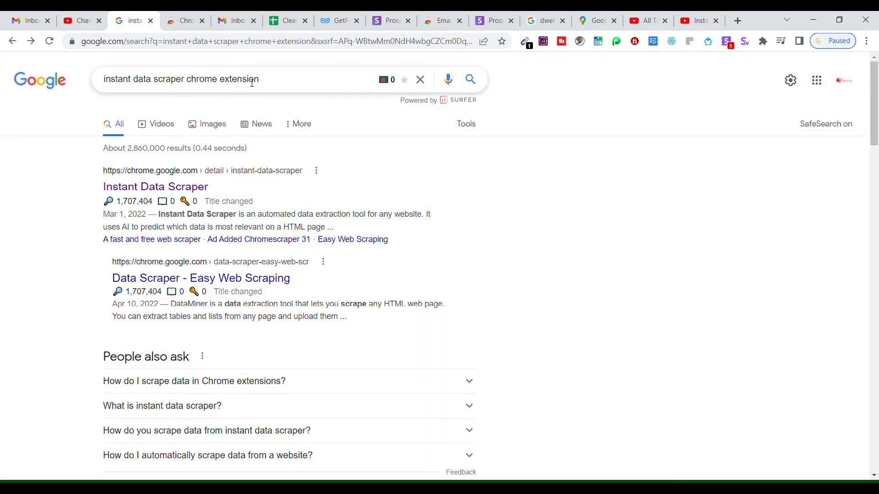
Open the Instant Data Scraper page in the Chrome Web Store from the search results and add the extension to Chrome.
click(158, 188)
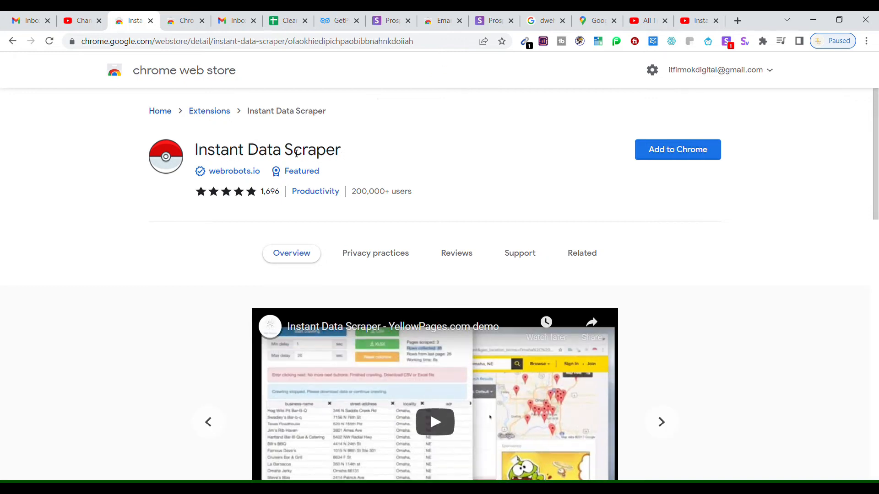
click(663, 151)
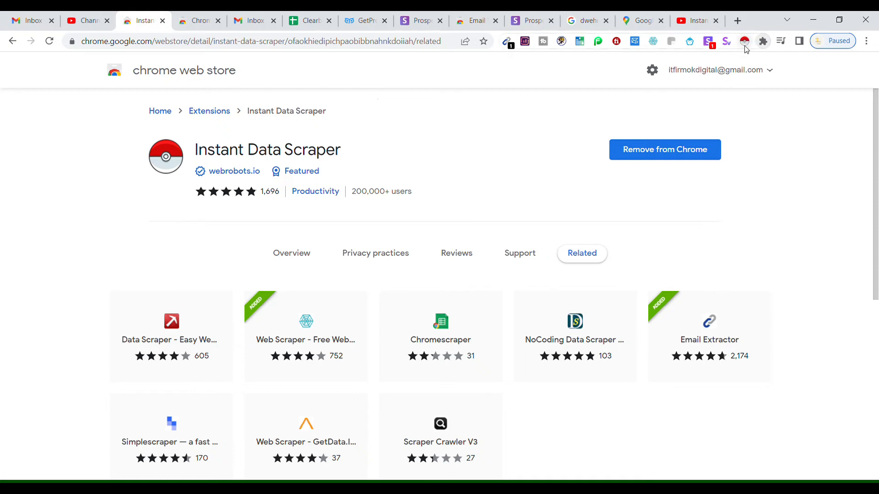
Search Google Maps for "restaurant near Florida, USA".
click(635, 23)
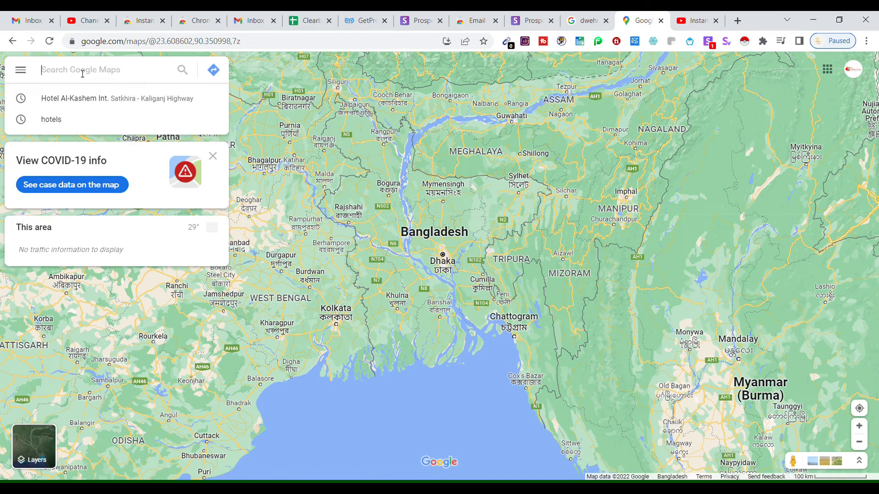
text(res)
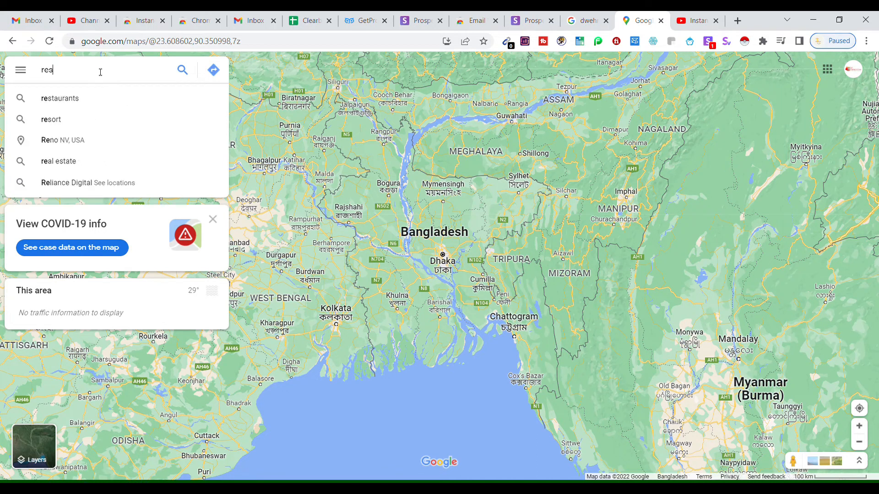
text(tauran)
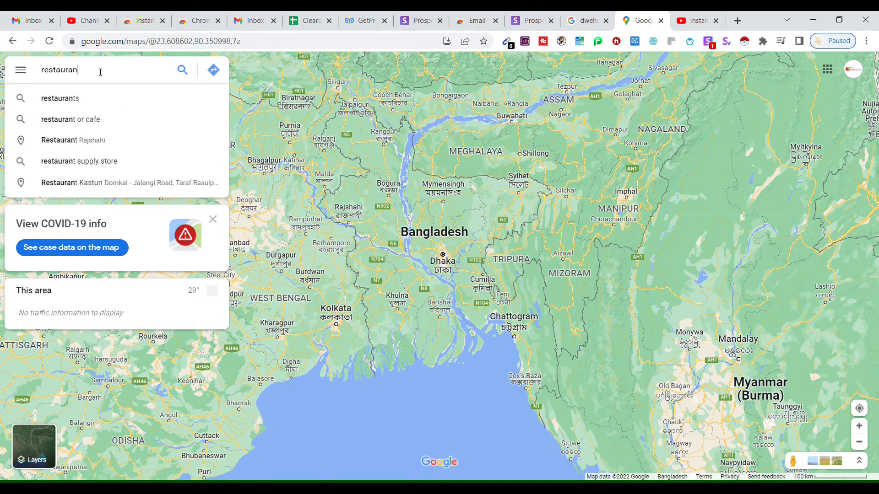
text(t florida)
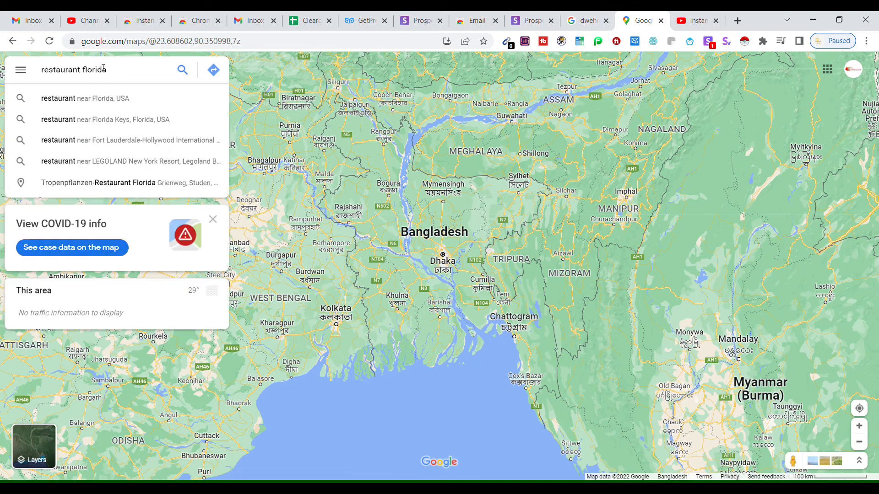
click(95, 104)
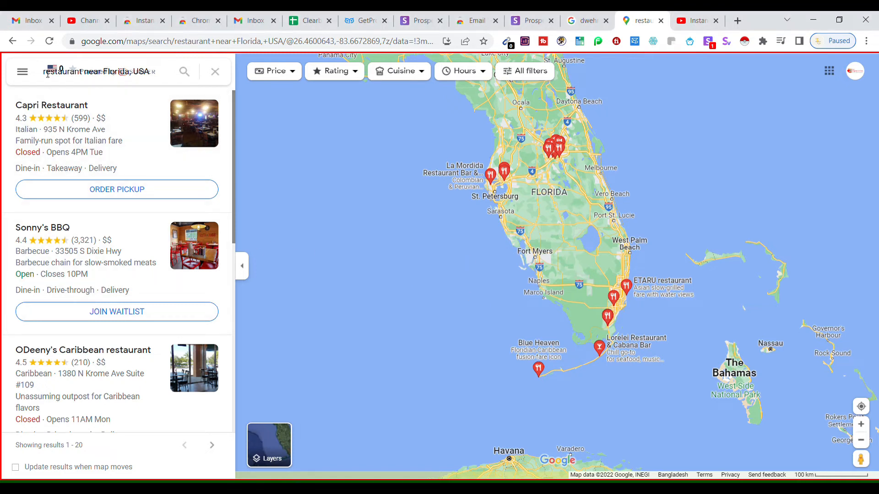
Replace the restaurant search in Google Maps with one for dentists near Florida, USA.
drag(43, 75, 117, 72)
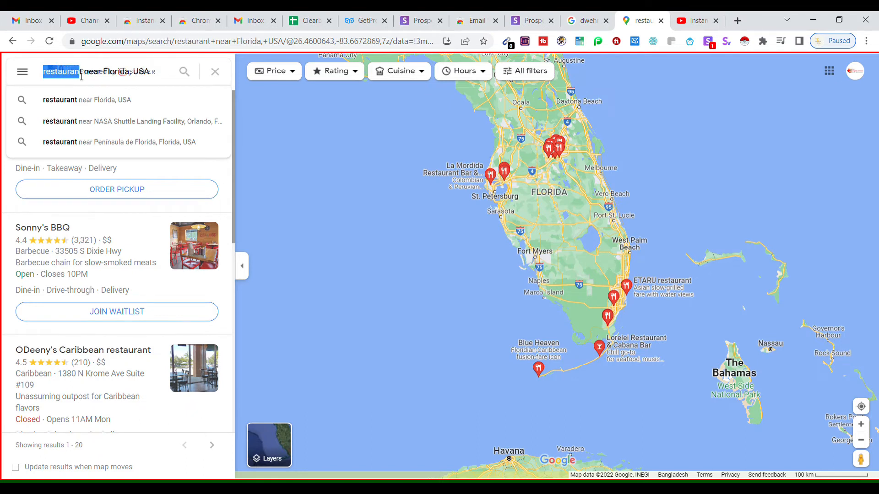
text(dentist usa)
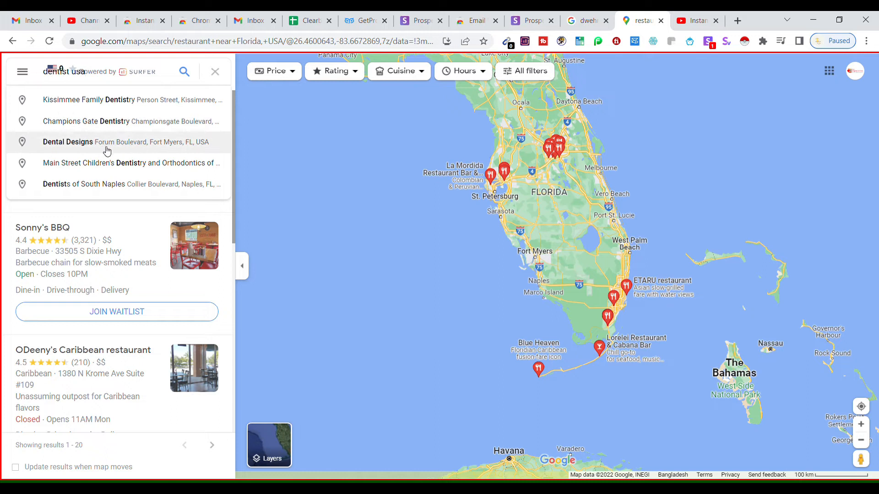
click(81, 144)
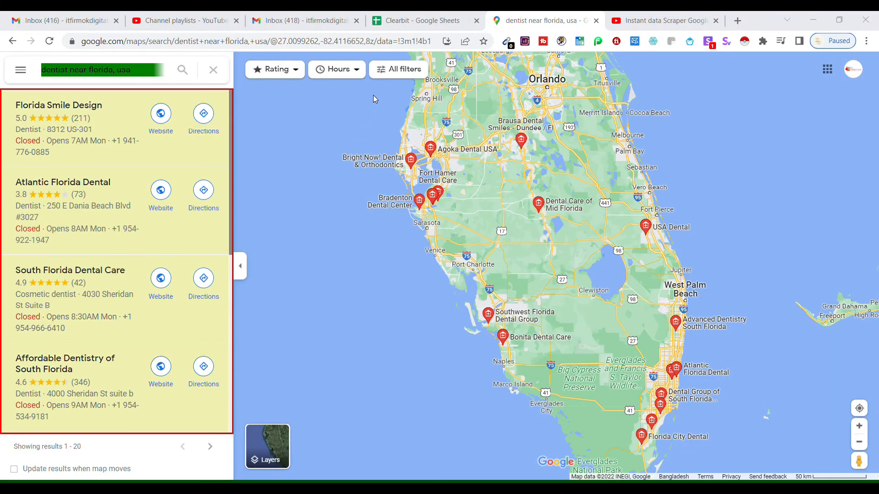
Filter the dentist results to places that are open now, keeping any rating.
click(377, 69)
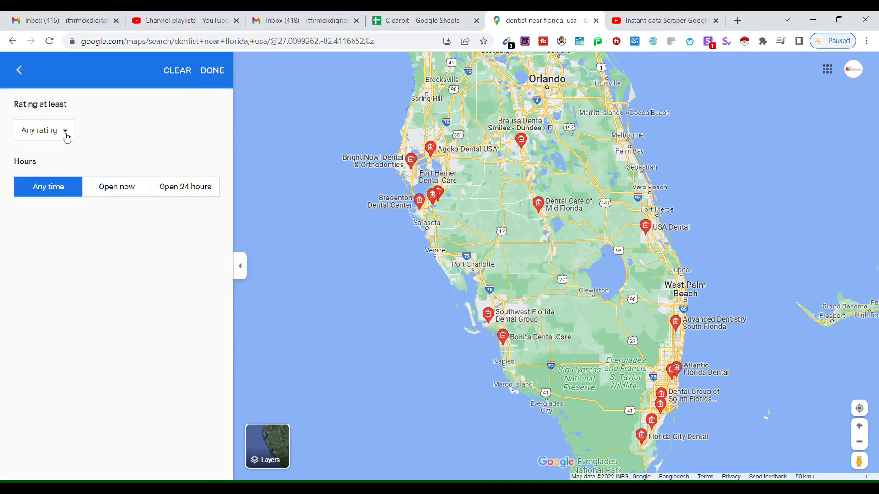
click(65, 133)
click(126, 117)
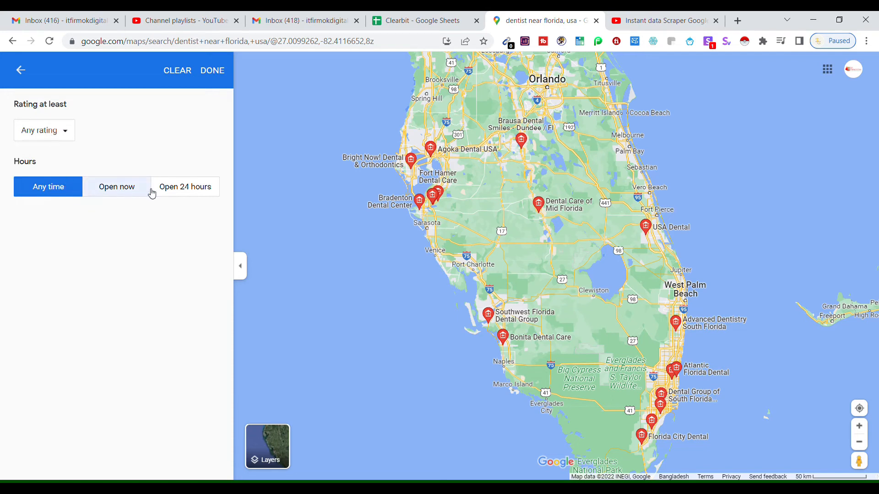
click(122, 187)
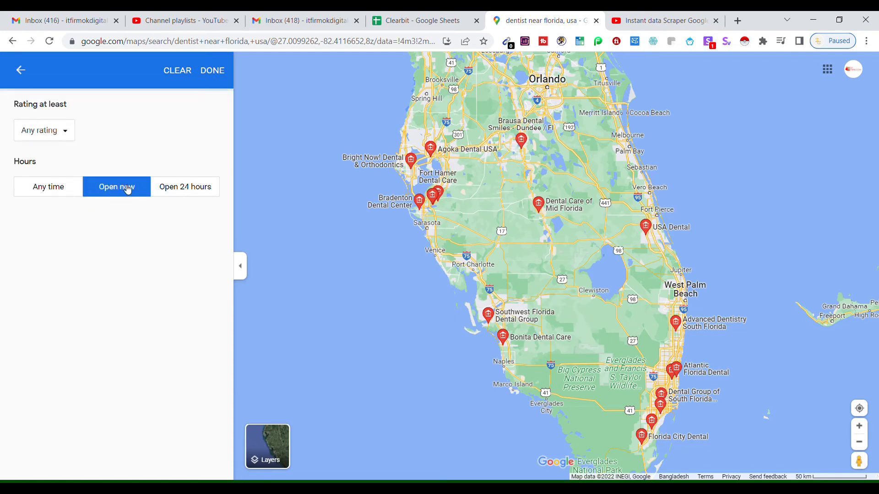
click(211, 73)
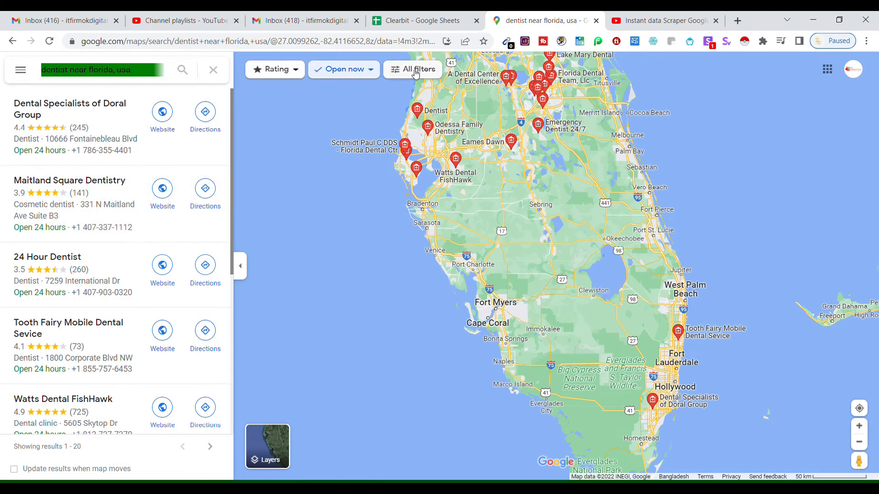
Restrict the dentist results to a rating of at least 4.5 stars and look through the listings.
click(294, 72)
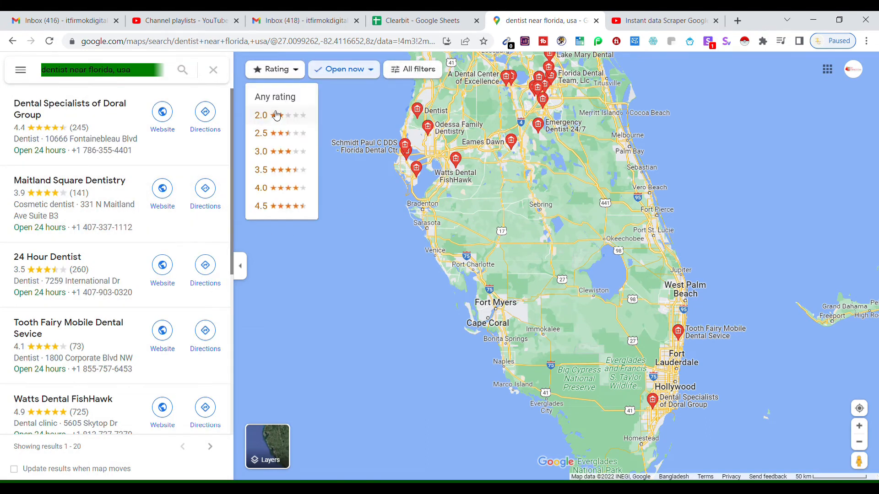
click(273, 207)
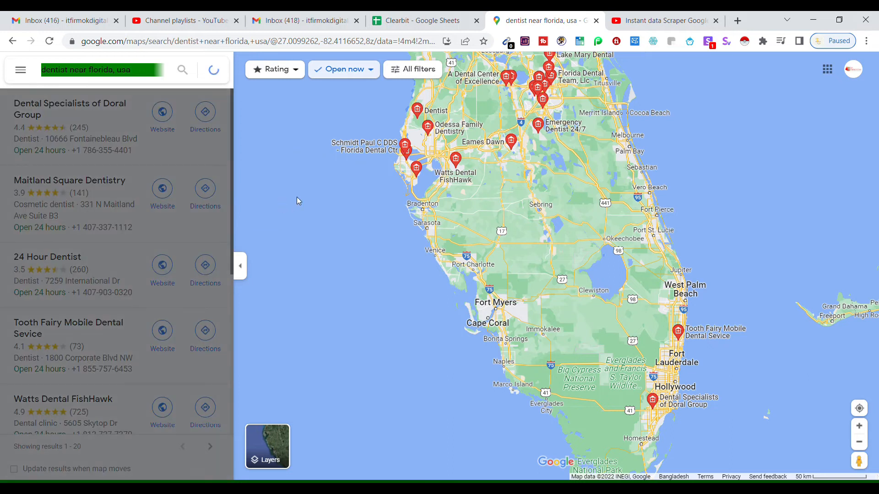
scroll(233, 330, down, 10)
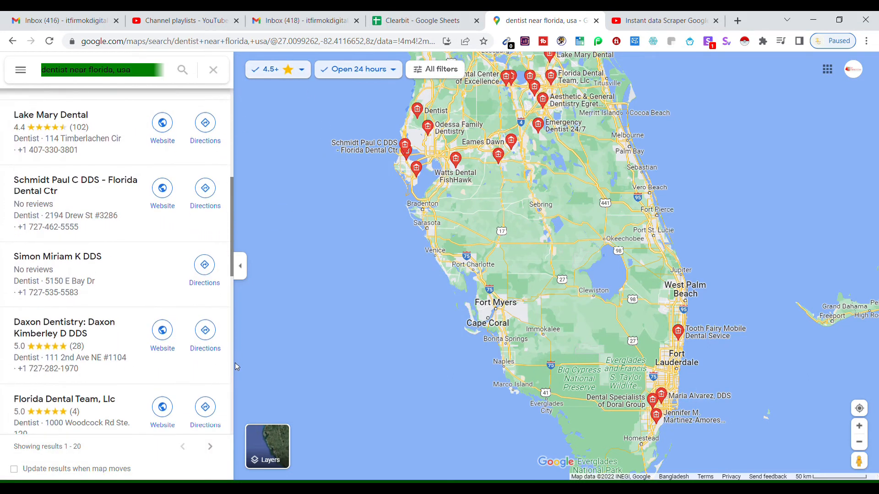
scroll(234, 404, down, 5)
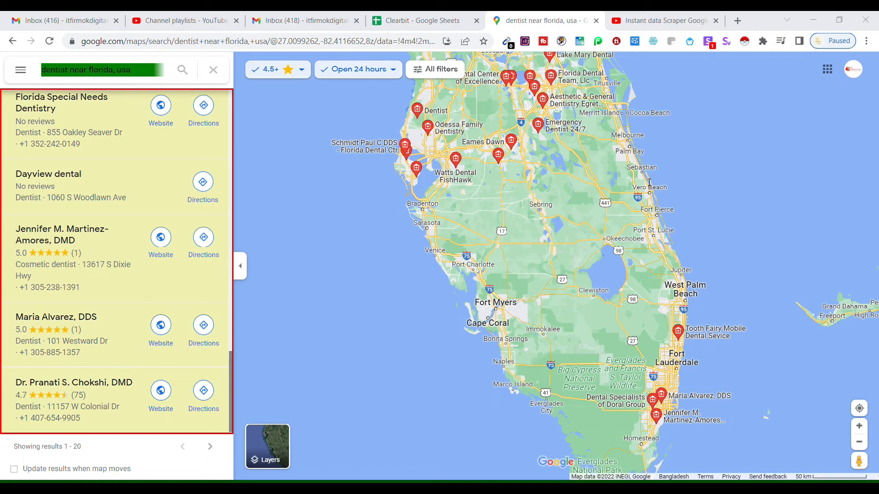
Open LinkedIn in a new tab and search it for "floss dental".
click(737, 21)
click(173, 44)
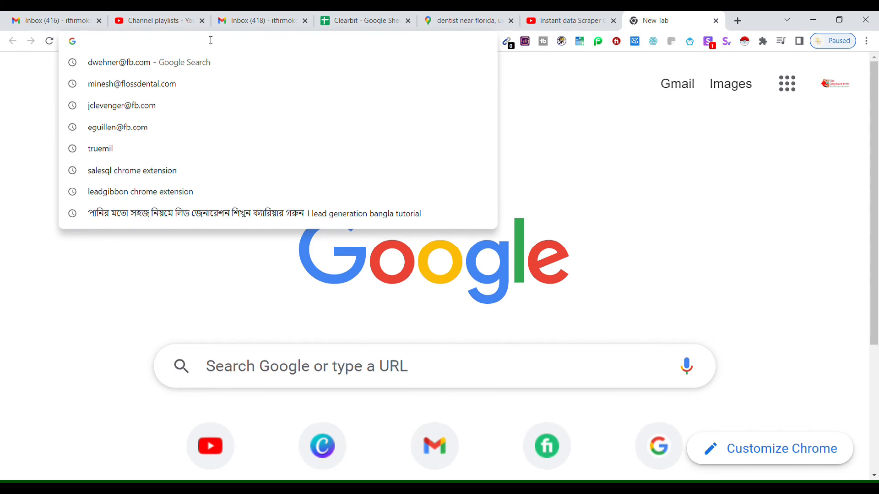
text(linke)
key(Return)
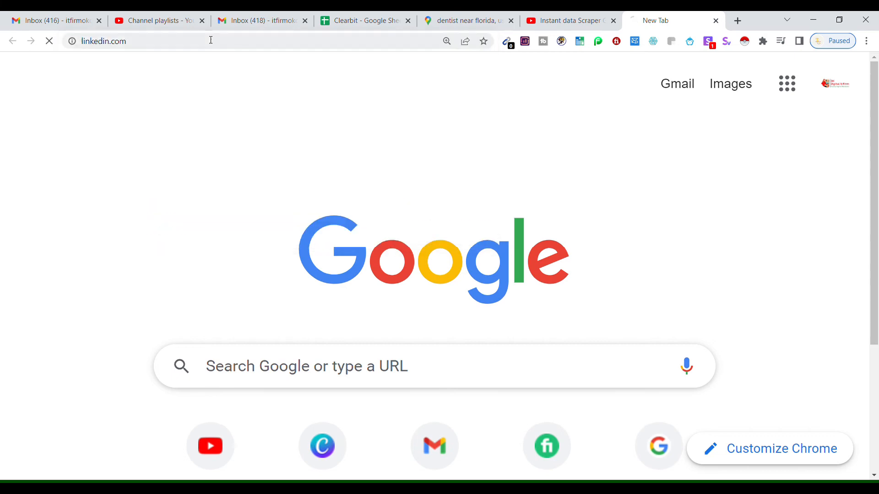
click(200, 66)
text(floss )
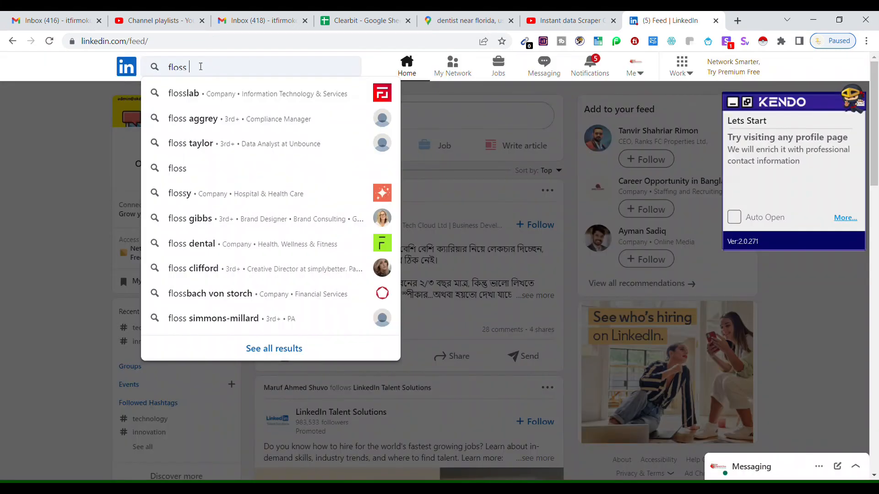
text(dental)
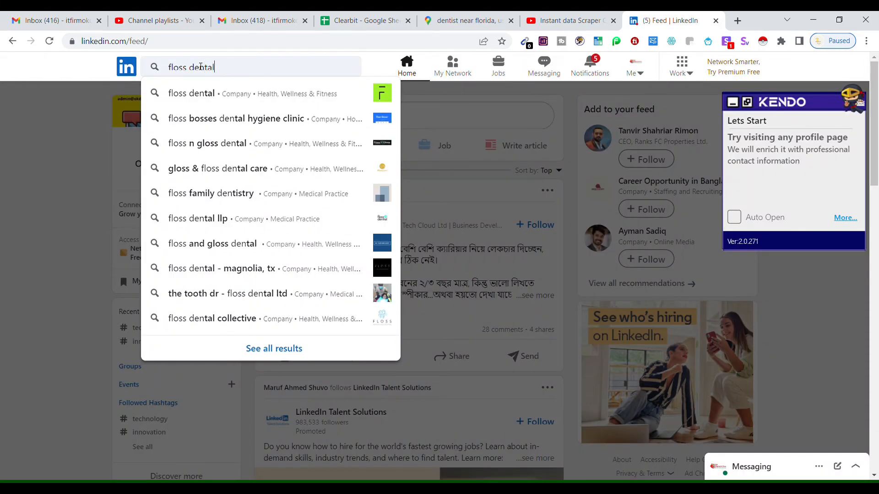
key(Return)
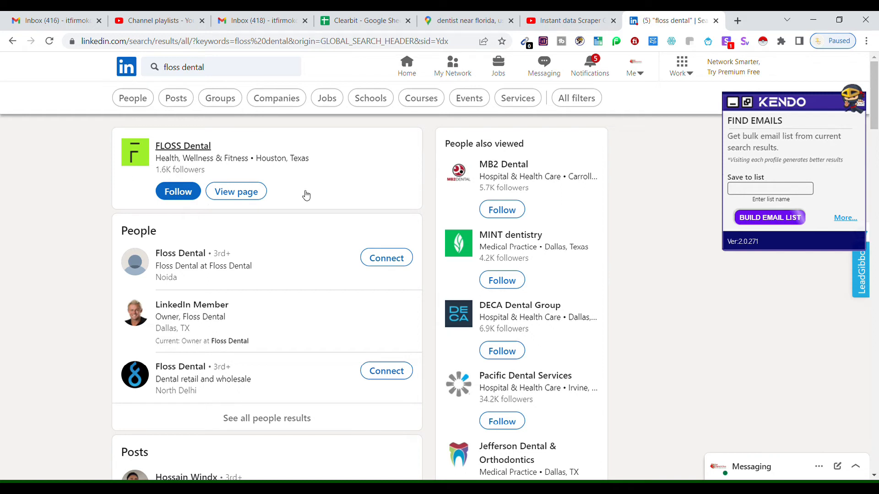
Open the Noida-based Floss Dental profile in a new tab, view it and return to the search results.
mouse_move(875, 104)
mouse_down()
mouse_move(875, 136)
mouse_move(876, 108)
mouse_up()
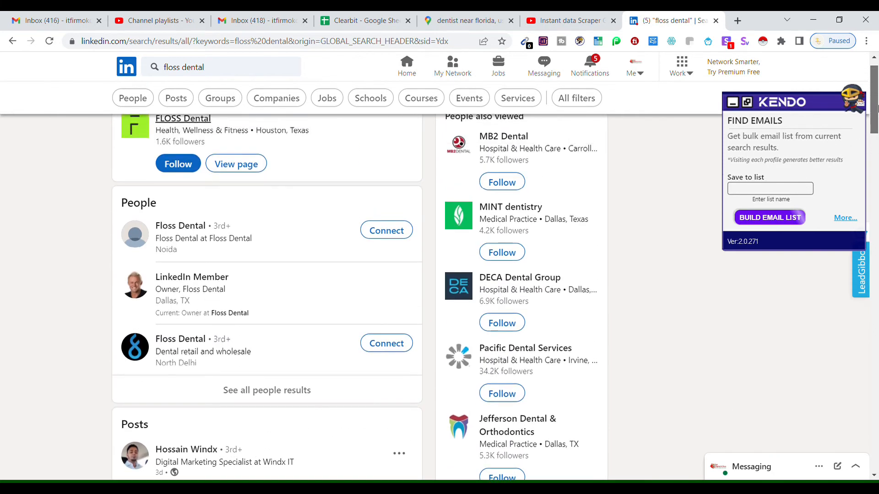
middle_click(180, 231)
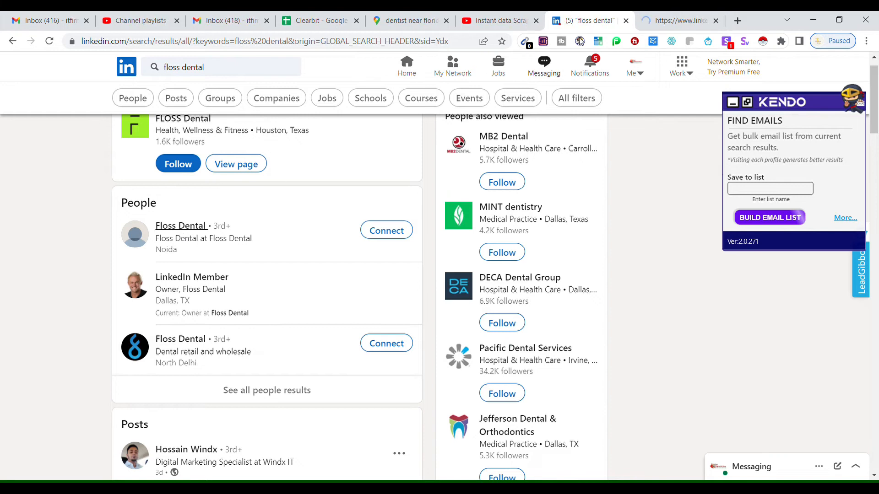
click(685, 24)
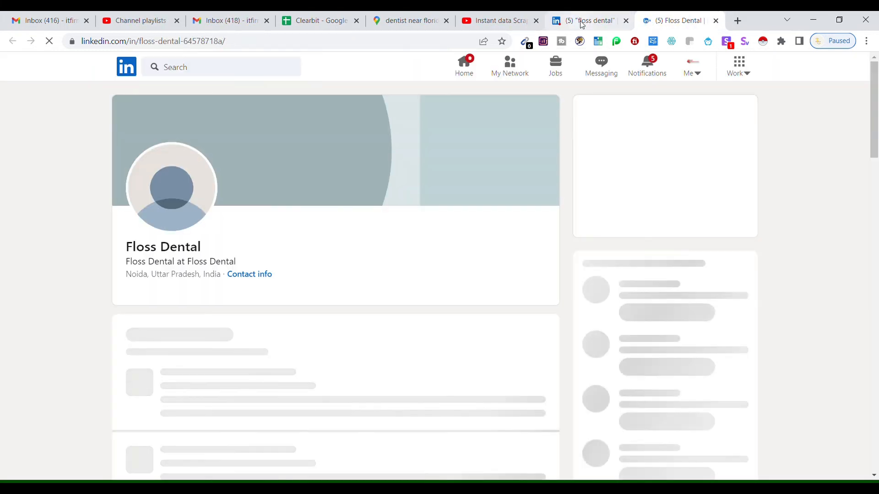
click(581, 21)
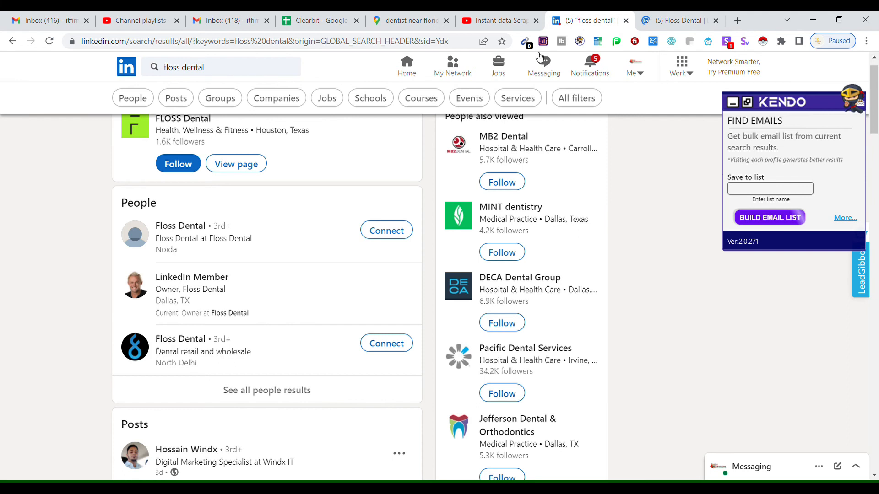
Open the Dallas owner's LinkedIn Member result in a new tab, show all people results for "floss dental" and look through them.
middle_click(227, 281)
click(671, 20)
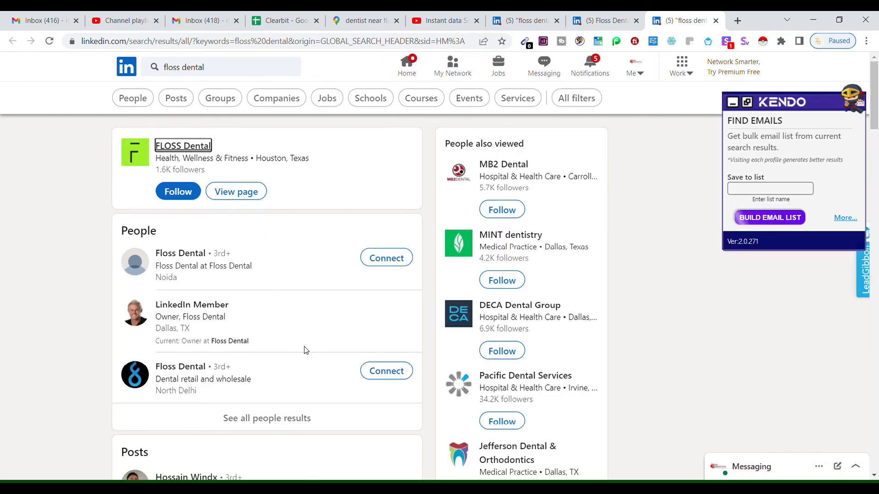
click(254, 420)
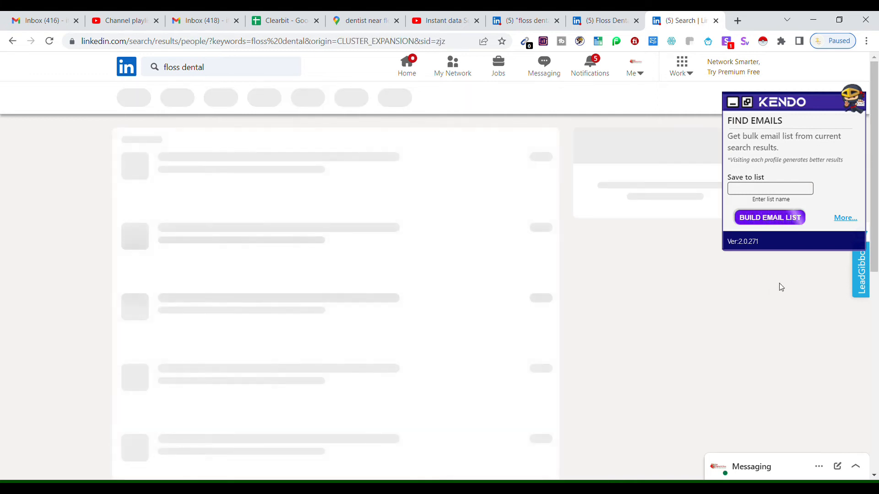
scroll(393, 265, down, 4)
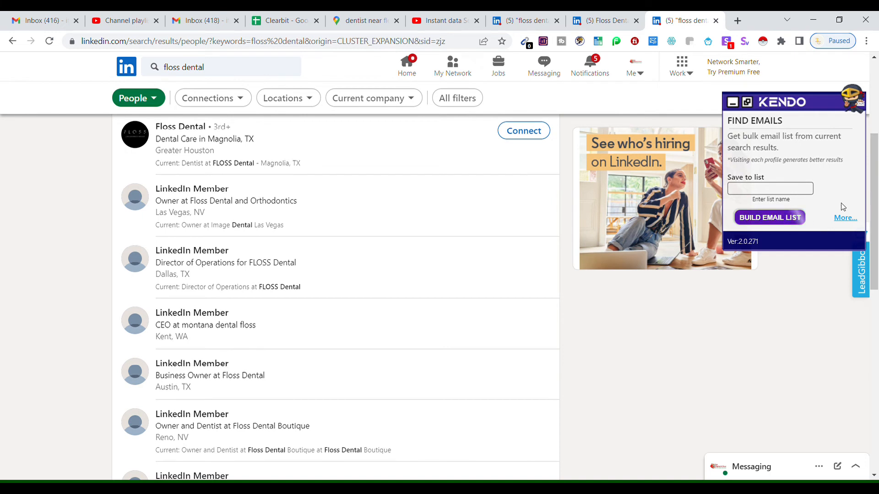
drag(874, 191, 874, 100)
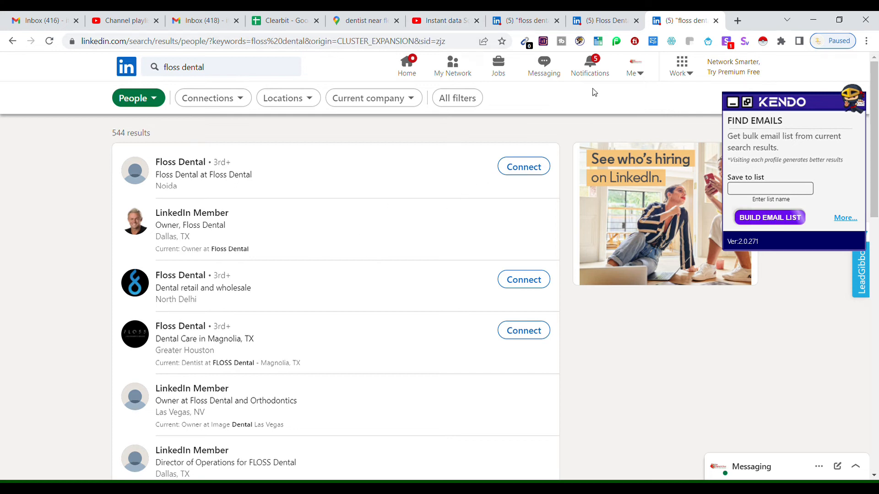
Search Google for "x ray search" in a new tab and open the X-ray LinkedIn custom search page.
click(738, 21)
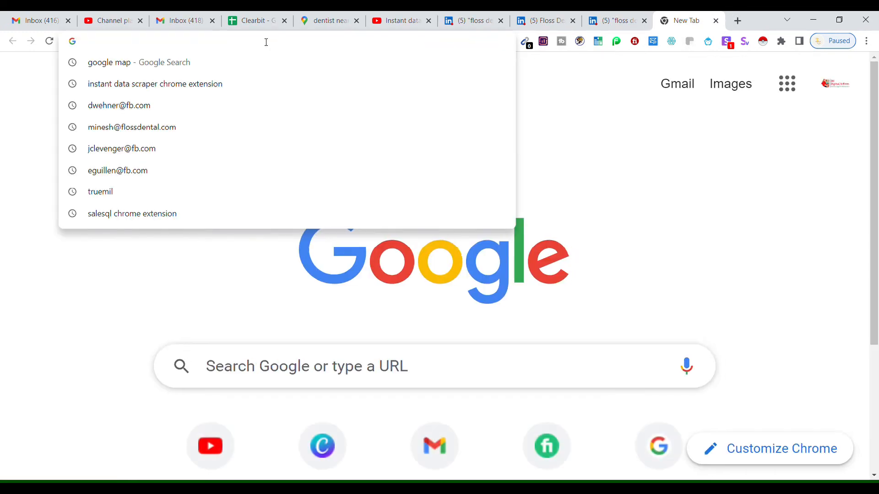
text(x ray)
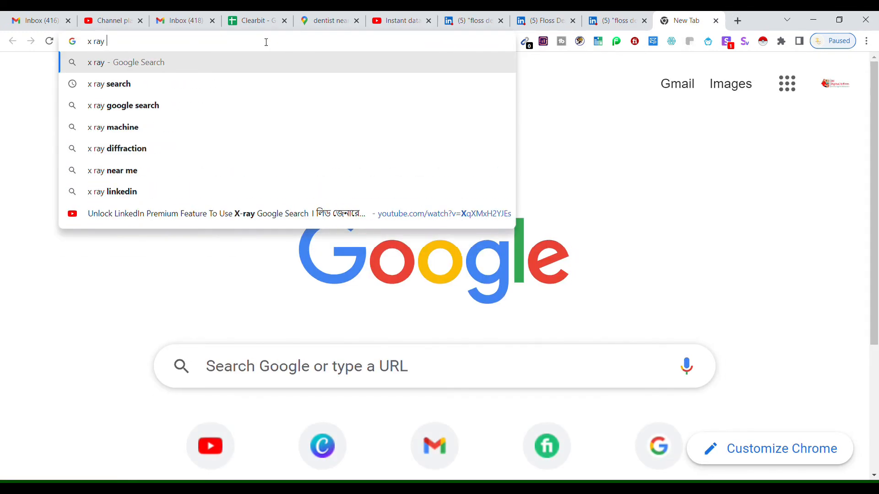
click(183, 85)
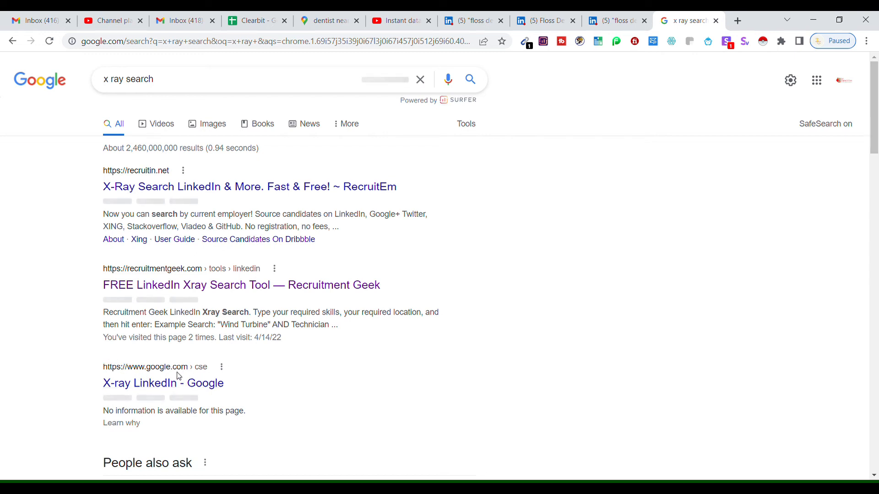
drag(179, 376, 233, 387)
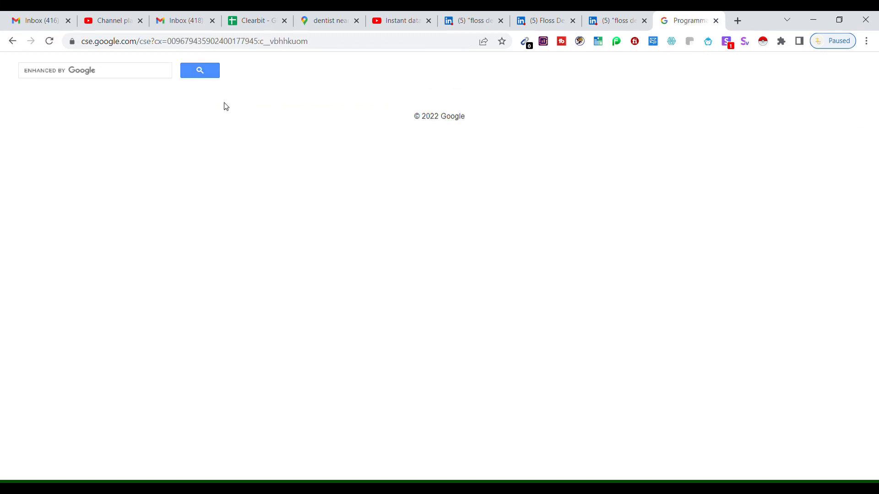
Copy the Dallas LinkedIn Member's title and location and search the X-ray custom search for "Owner, Floss Dental Dallas, TX".
click(63, 71)
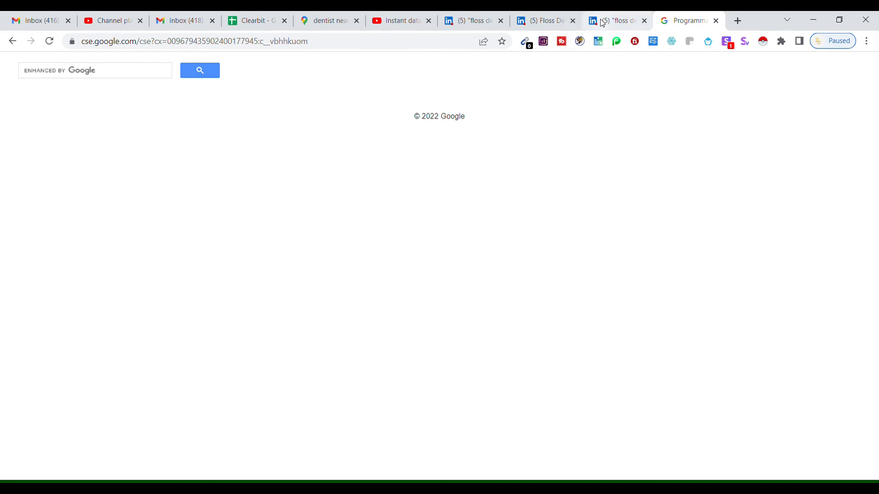
click(604, 21)
drag(189, 237, 154, 234)
key(ctrl+c)
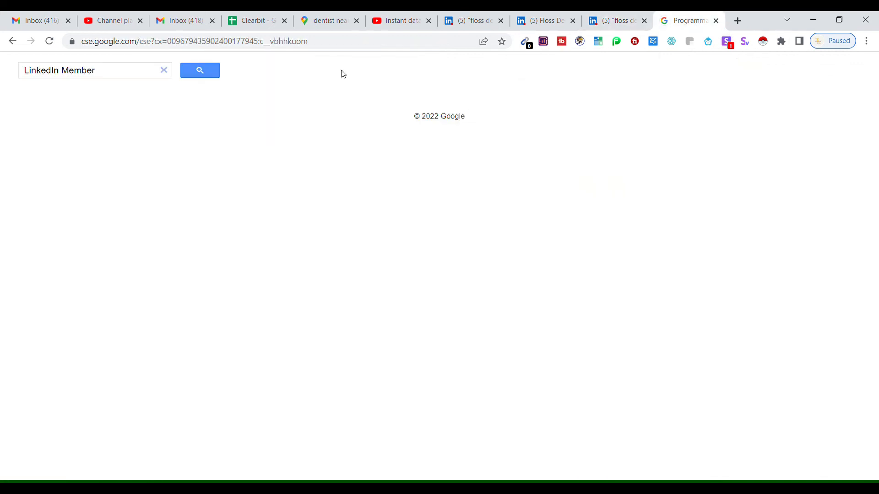
click(689, 21)
triple_click(91, 68)
key(ctrl+v)
click(197, 73)
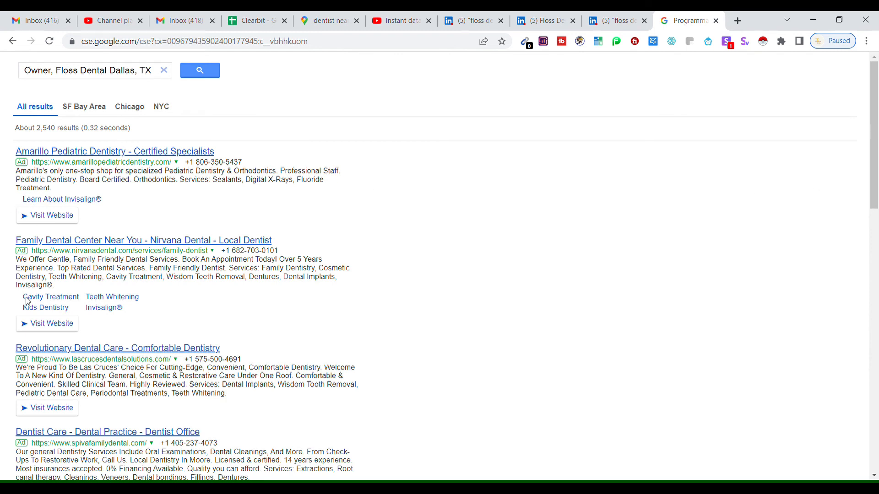
Open the LinkedIn results for the Floss Dental owner and the FLOSS Sugar Land owner in new tabs and view them.
drag(875, 151, 876, 217)
scroll(765, 241, down, 3)
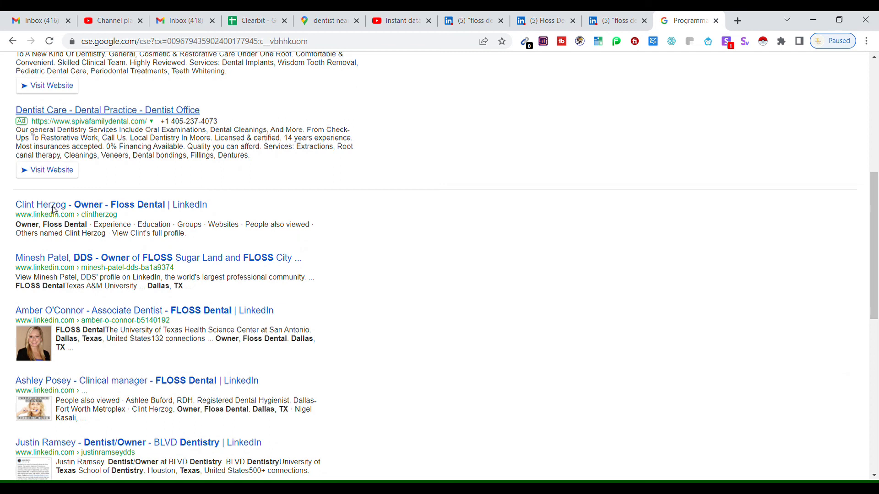
middle_click(84, 215)
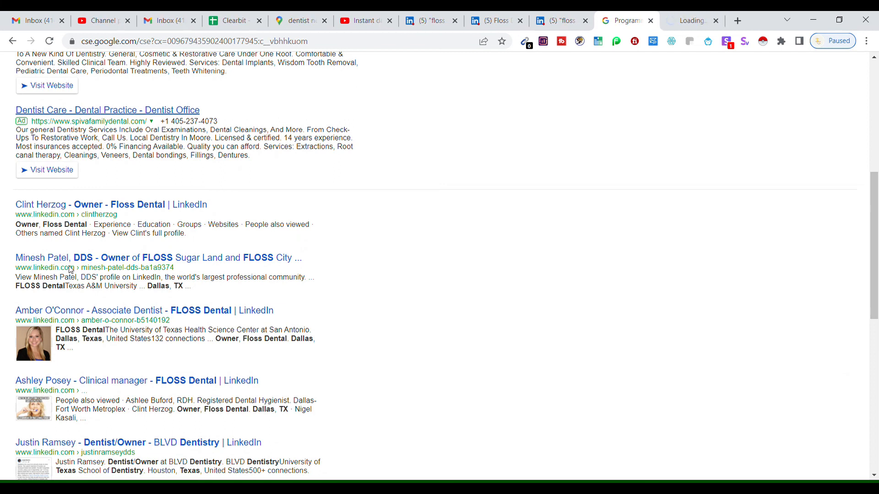
middle_click(69, 260)
click(640, 23)
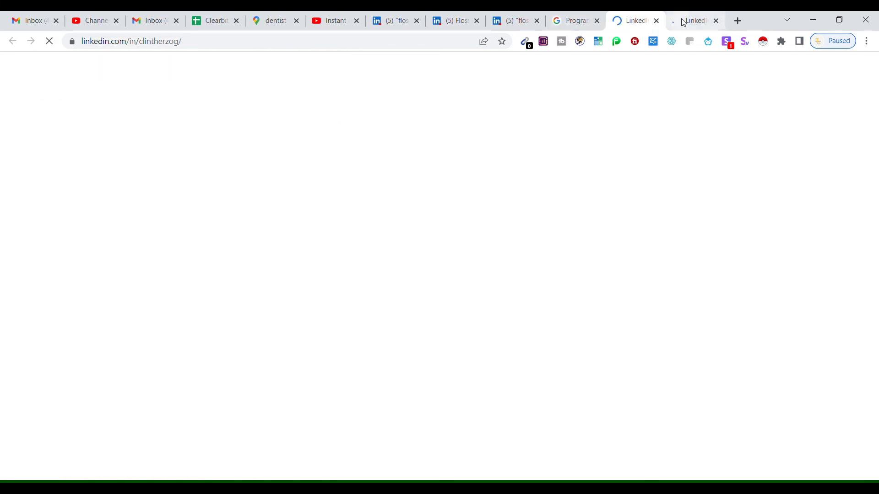
click(683, 23)
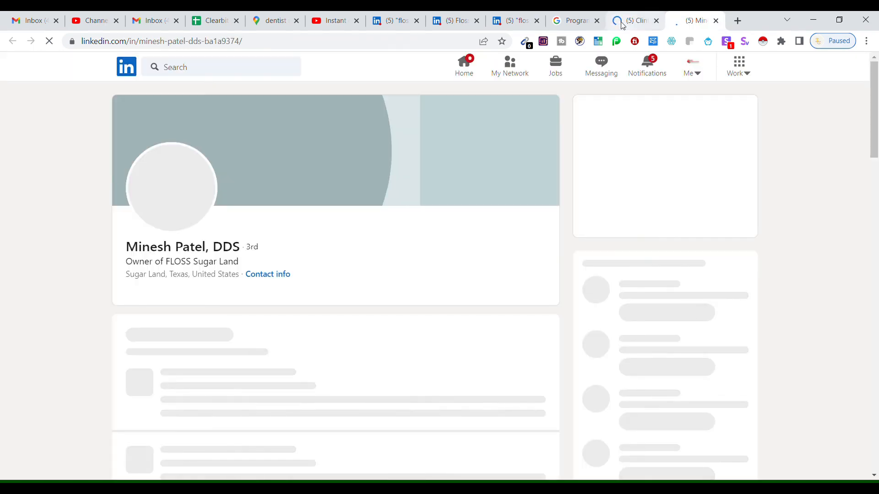
Compare the Floss Dental owner's profile with the Dallas LinkedIn Member entry in the "floss dental" people results.
click(621, 21)
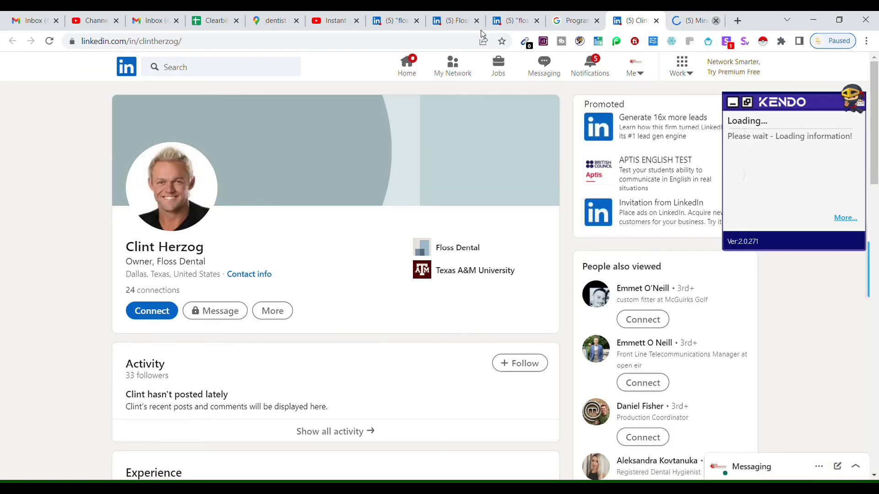
click(510, 21)
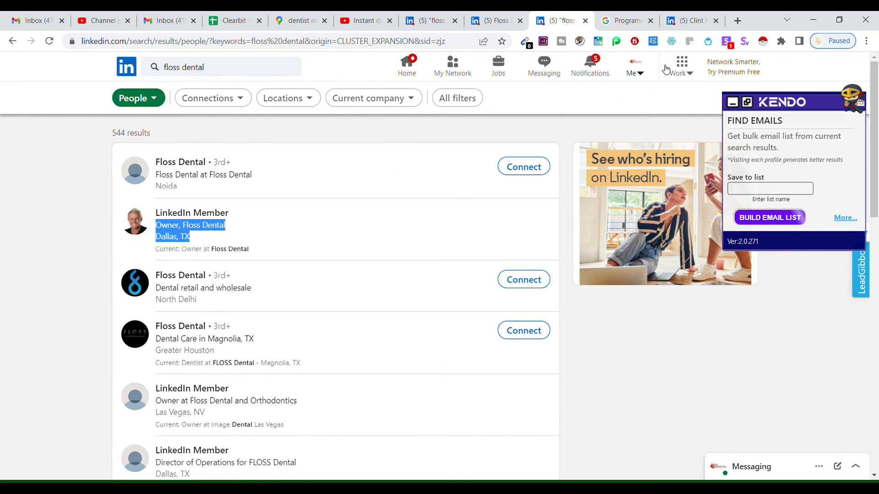
click(685, 20)
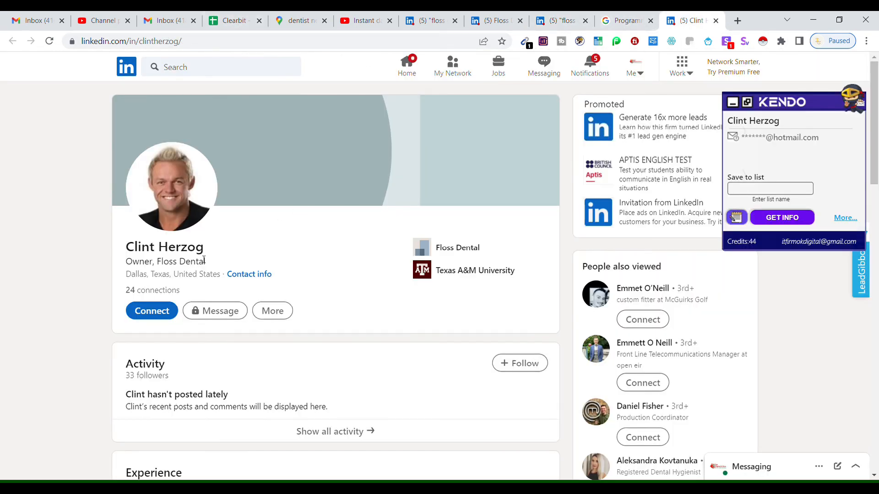
Select the owner's location on the profile, then reveal the contact's email with Kendo and copy it.
drag(126, 274, 222, 275)
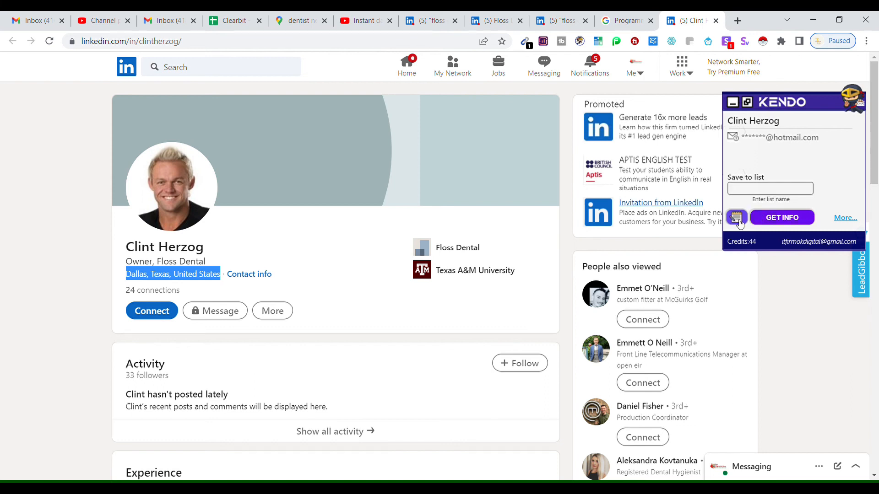
click(785, 222)
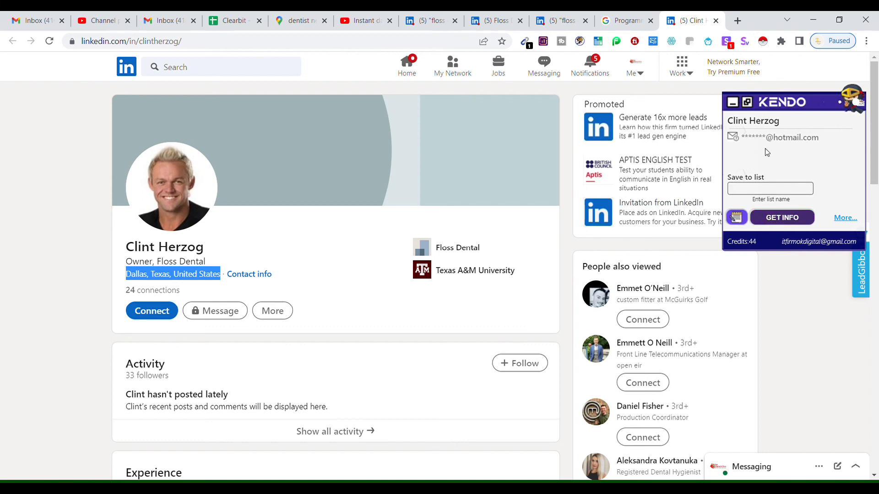
drag(742, 139, 845, 136)
key(ctrl+c)
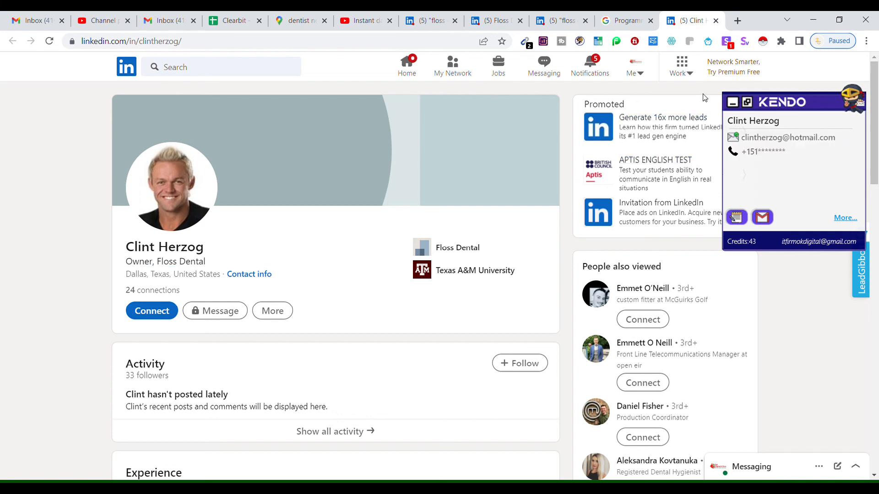
Paste the owner's email into cell C12 of the Clearbit spreadsheet and return to the LinkedIn profile.
click(231, 20)
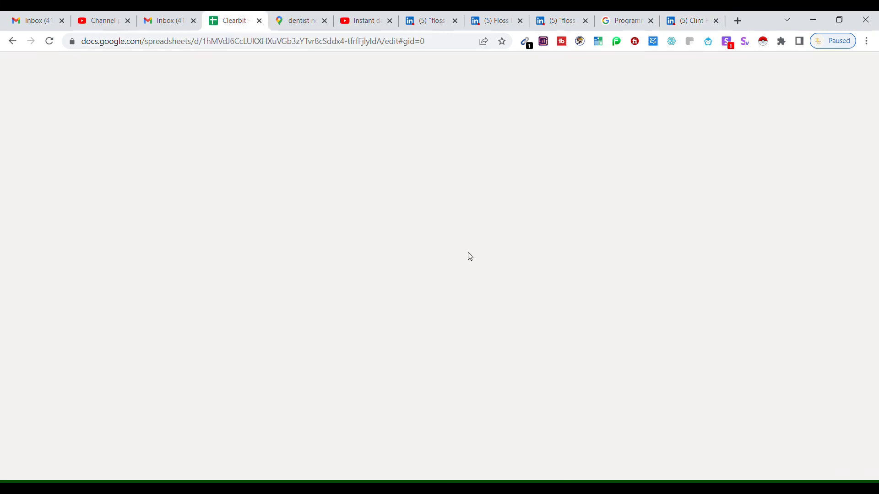
click(405, 294)
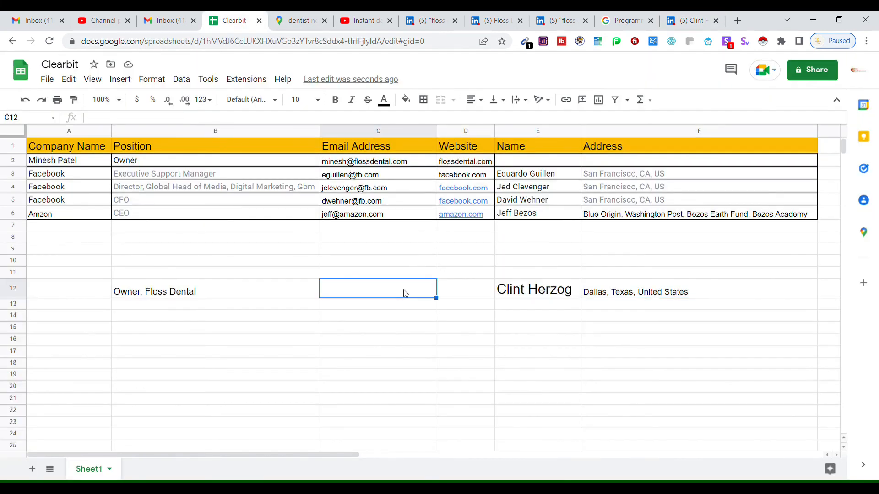
key(ctrl+v)
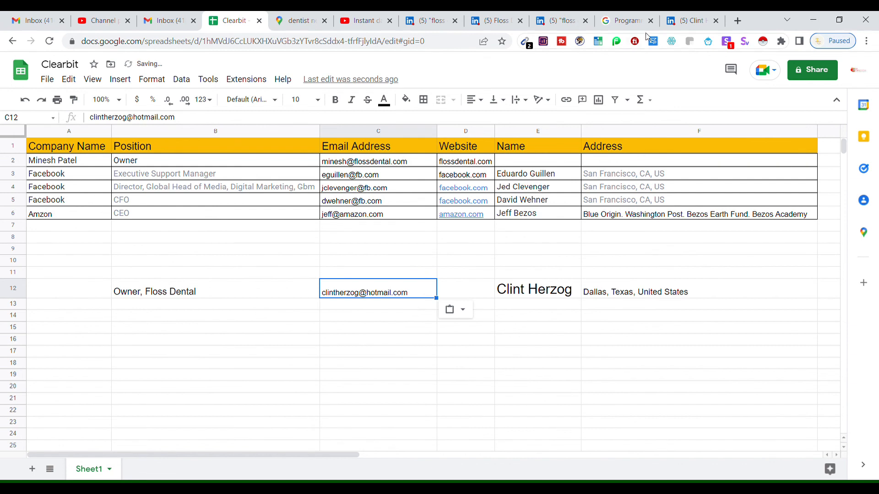
click(674, 21)
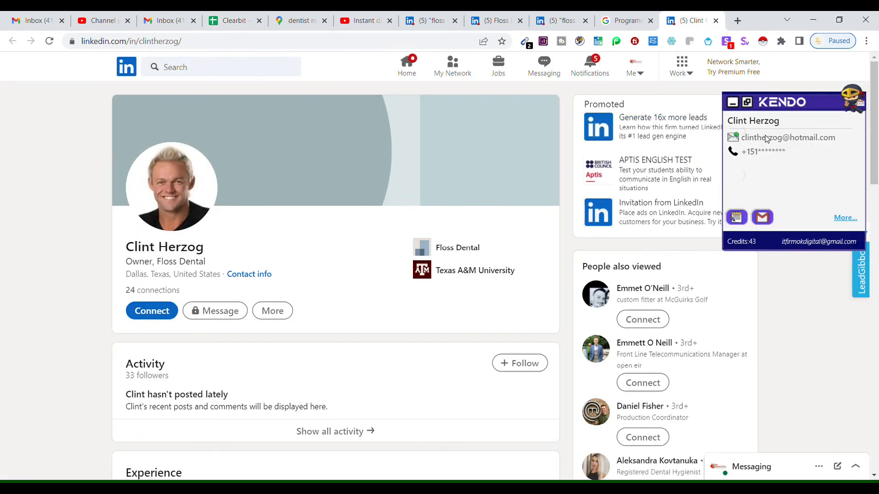